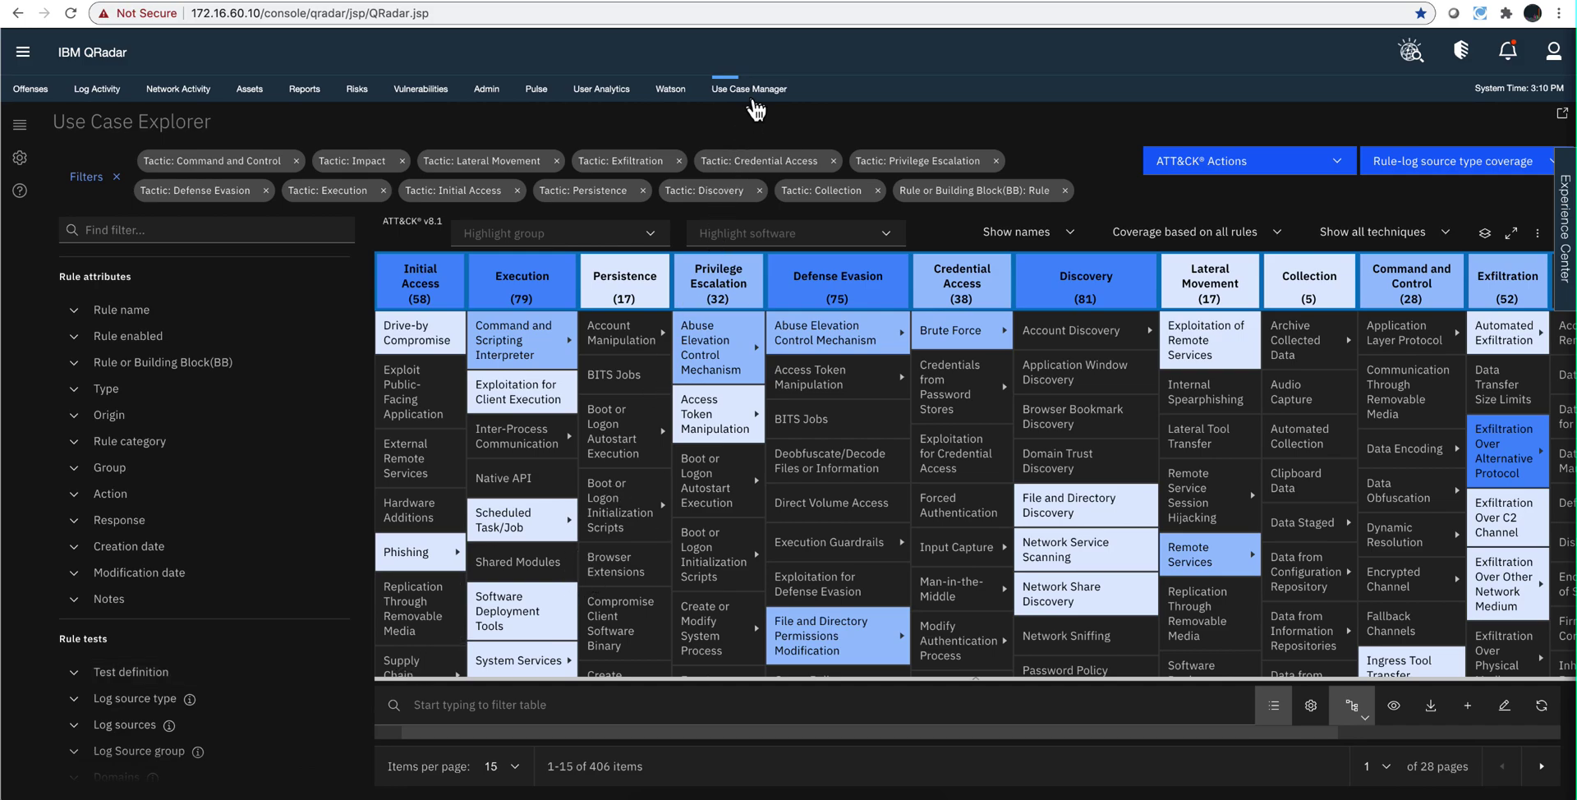
Check the ATT&CK coverage actions menu, then browse the matrix and filter panel.
click(1298, 168)
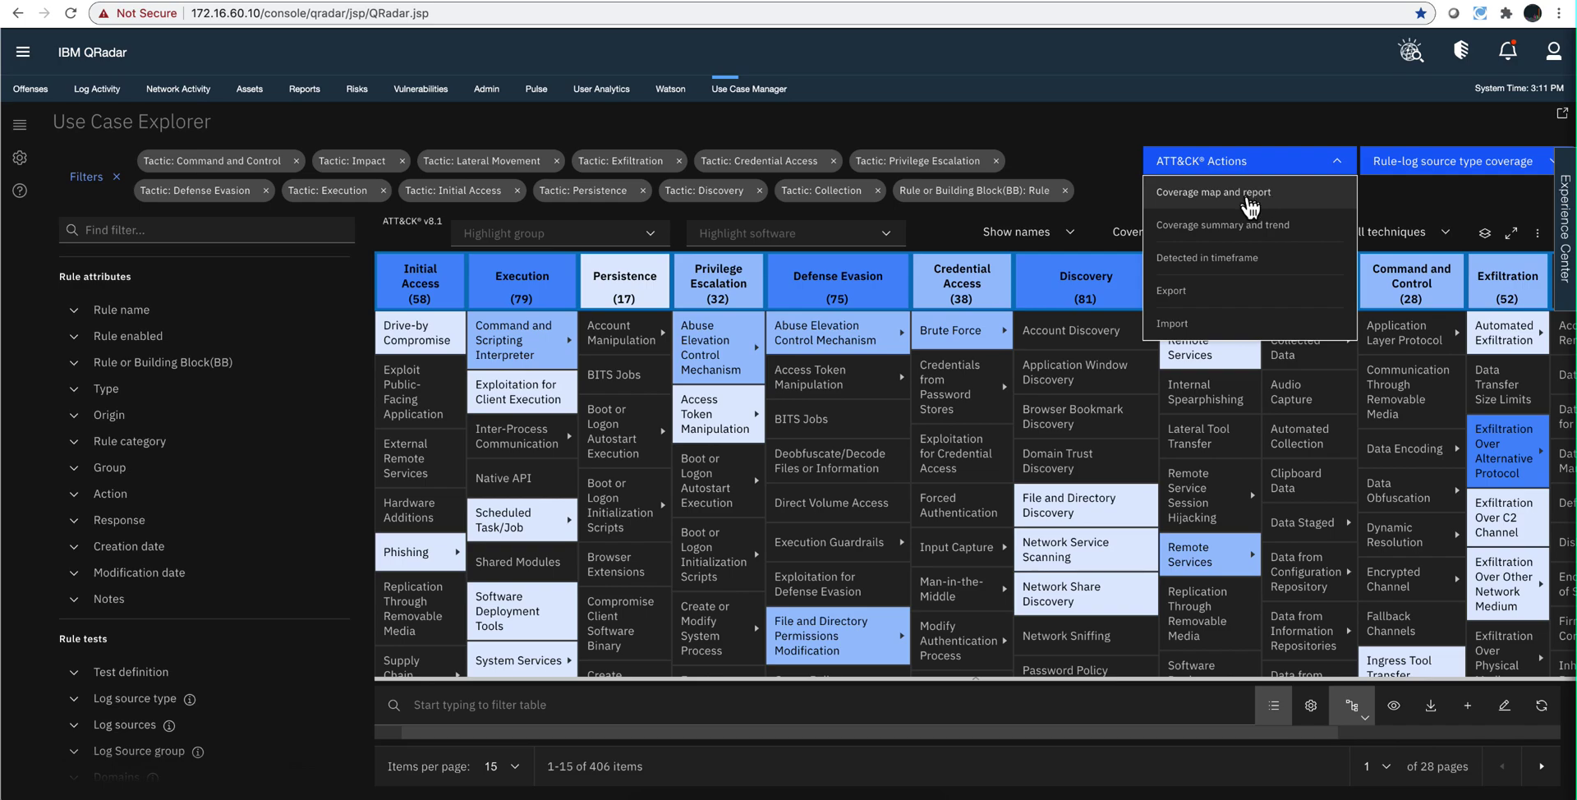
click(1110, 197)
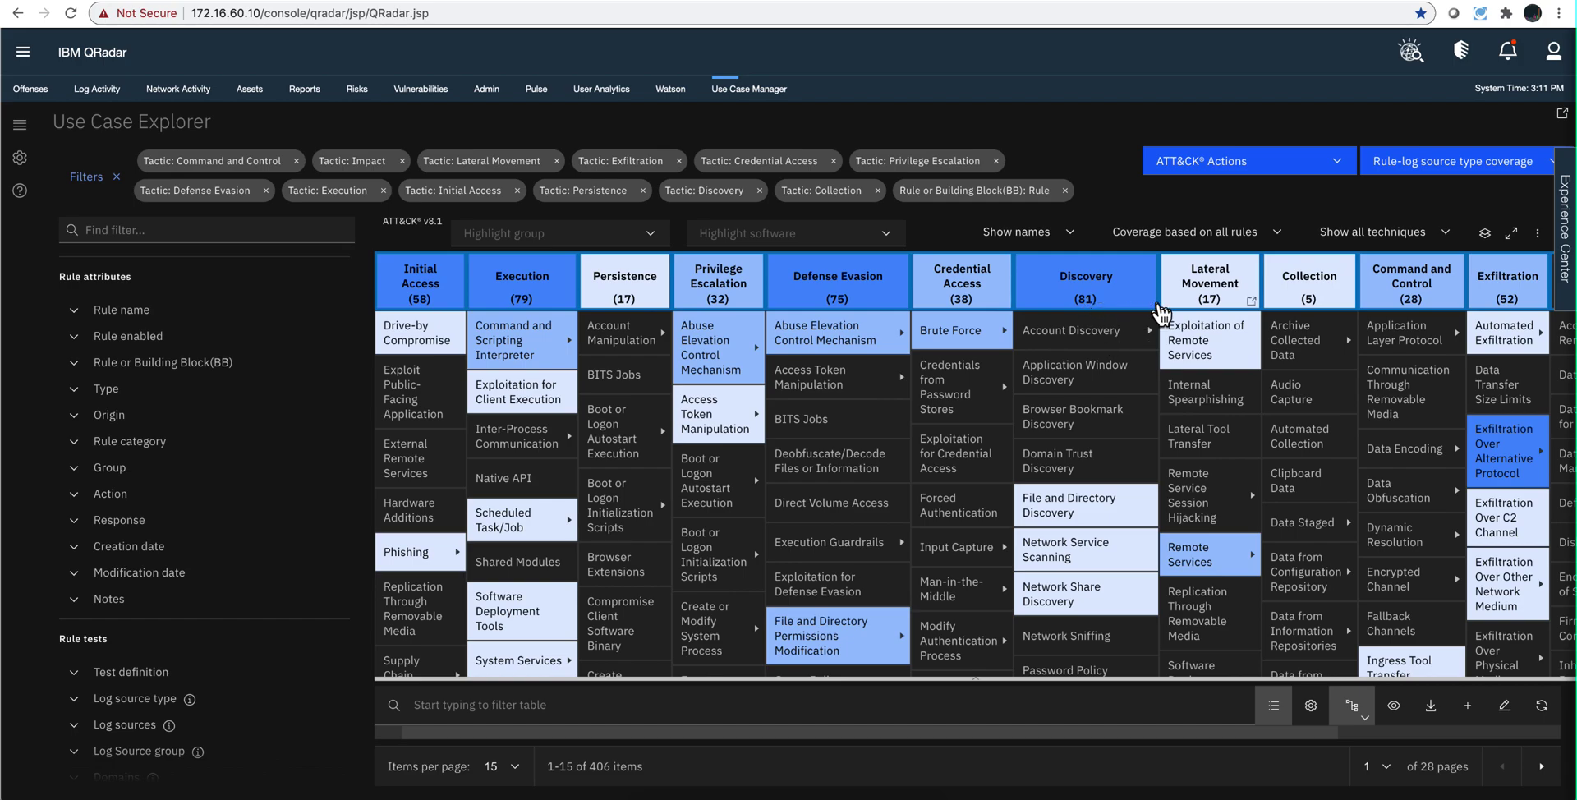
scroll(1160, 315, right, 2)
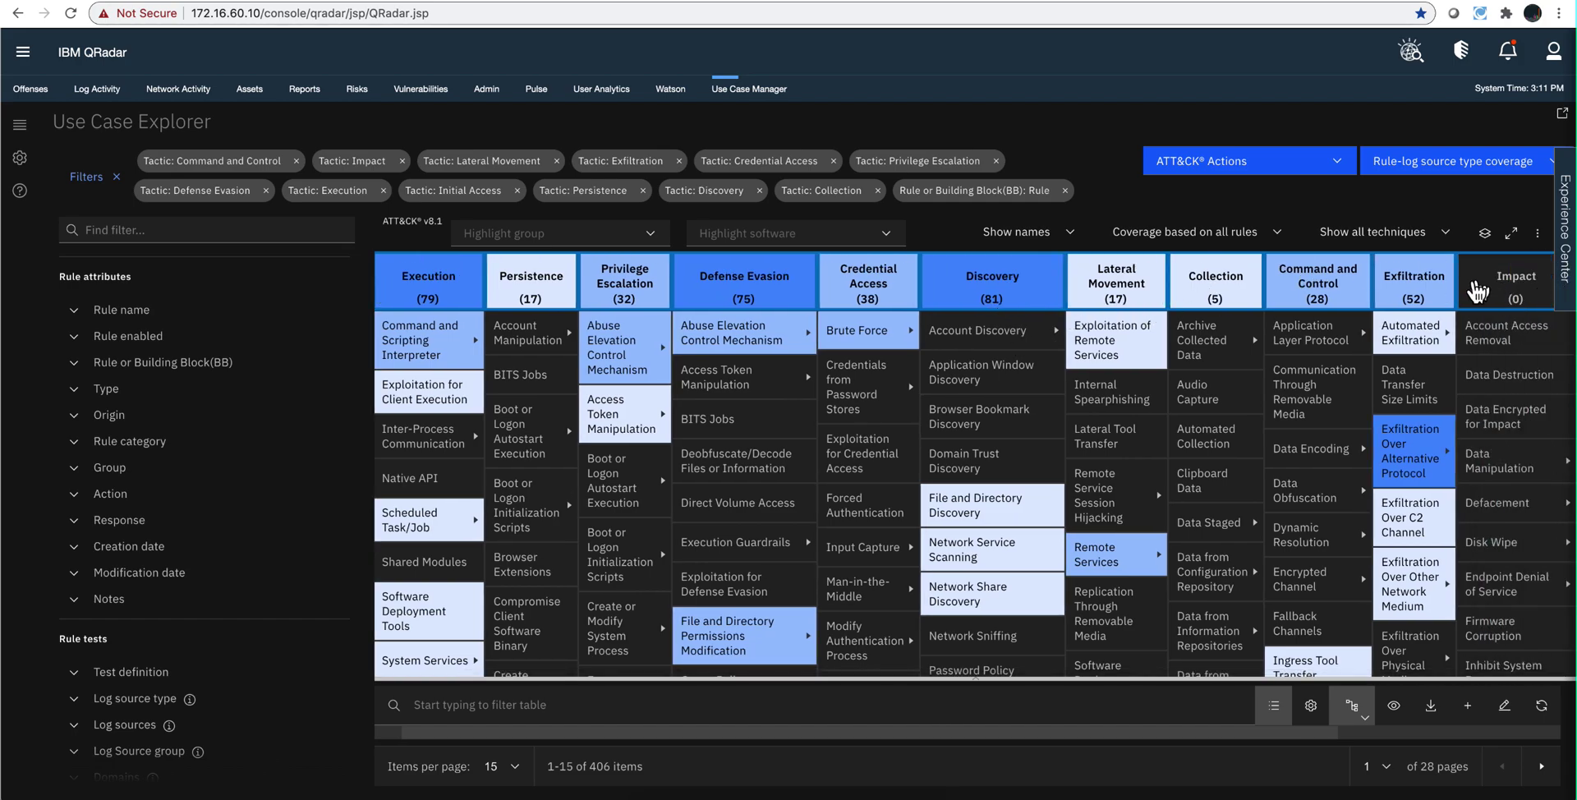
scroll(1478, 291, left, 2)
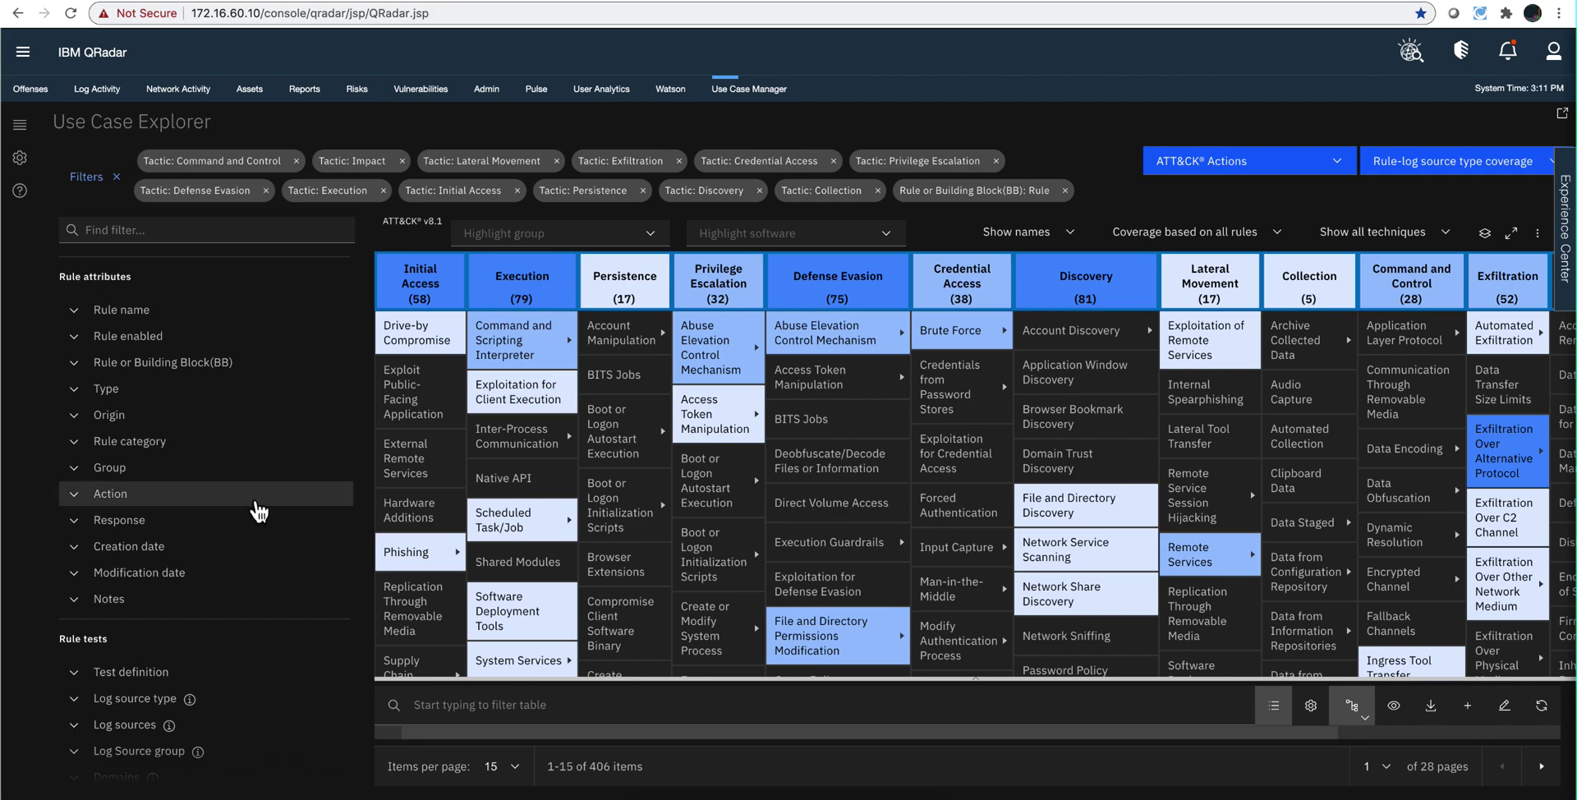
scroll(256, 491, down, 3)
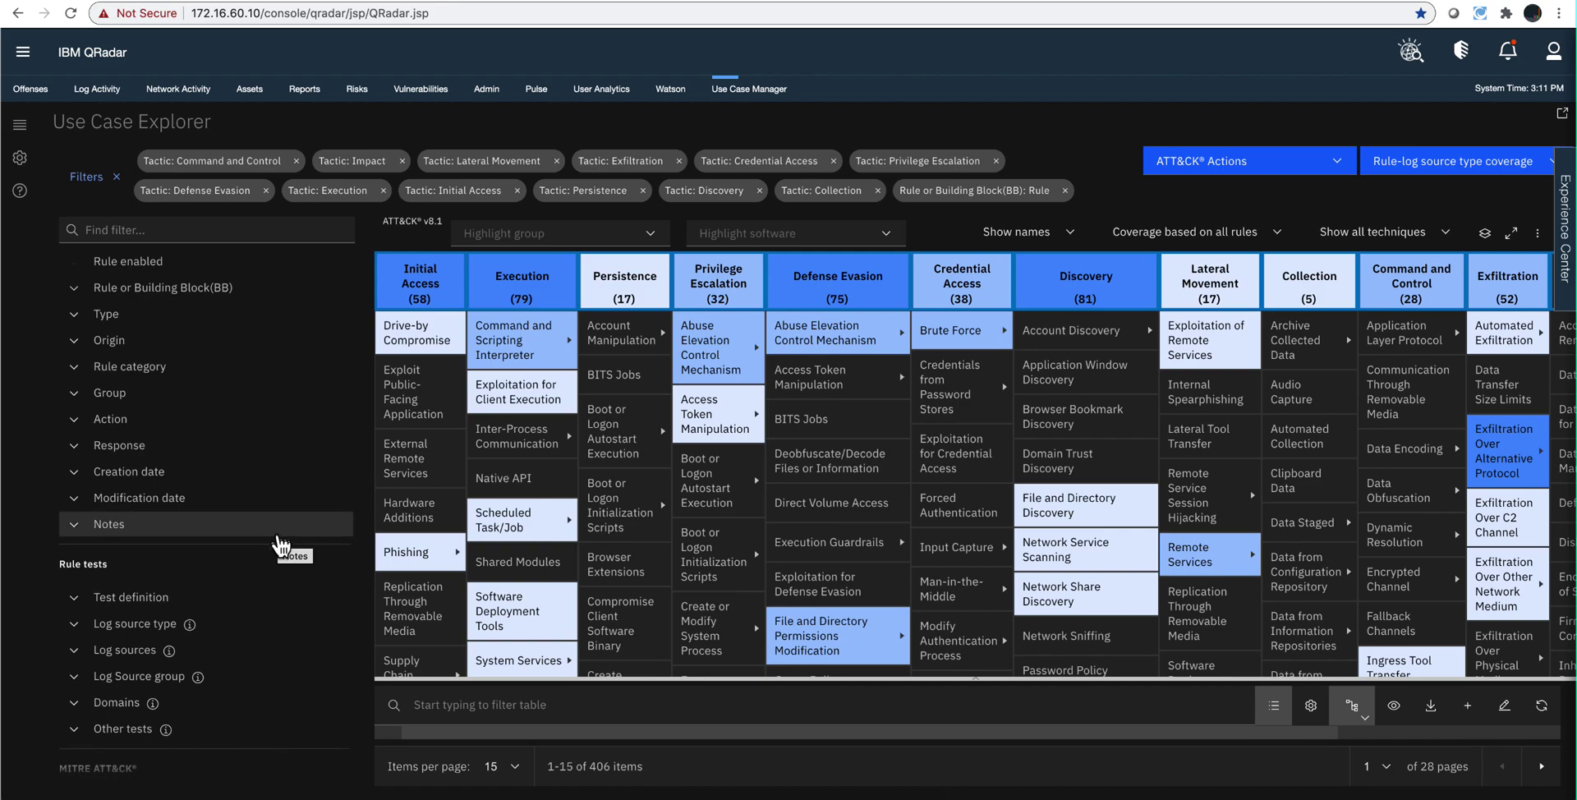
scroll(280, 540, down, 1)
scroll(277, 532, down, 1)
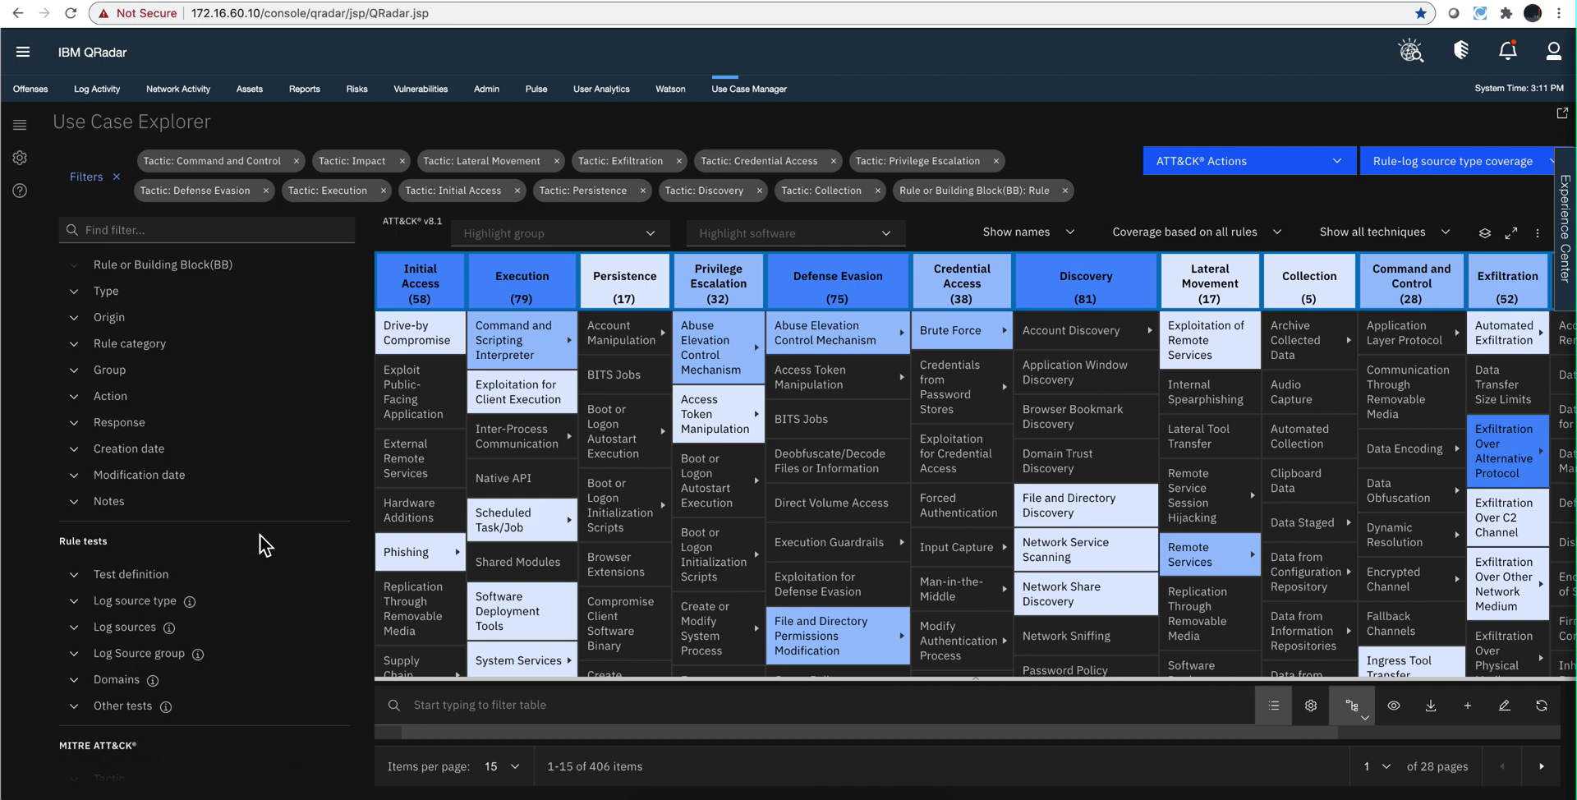
scroll(260, 535, down, 5)
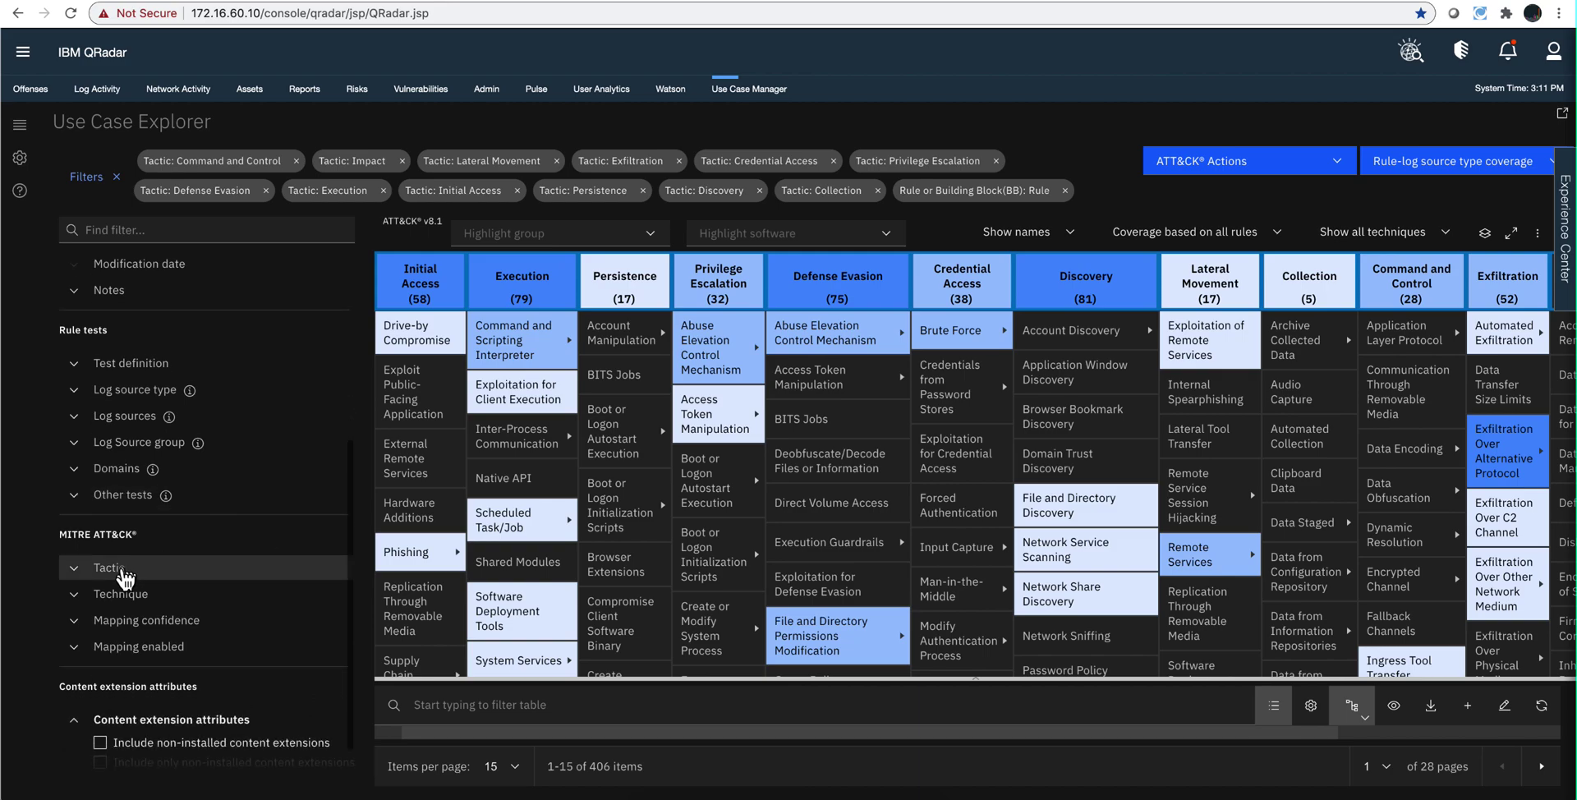
Limit the Tactic filter to Privilege Escalation and Collection, leaving 66 rules.
click(100, 573)
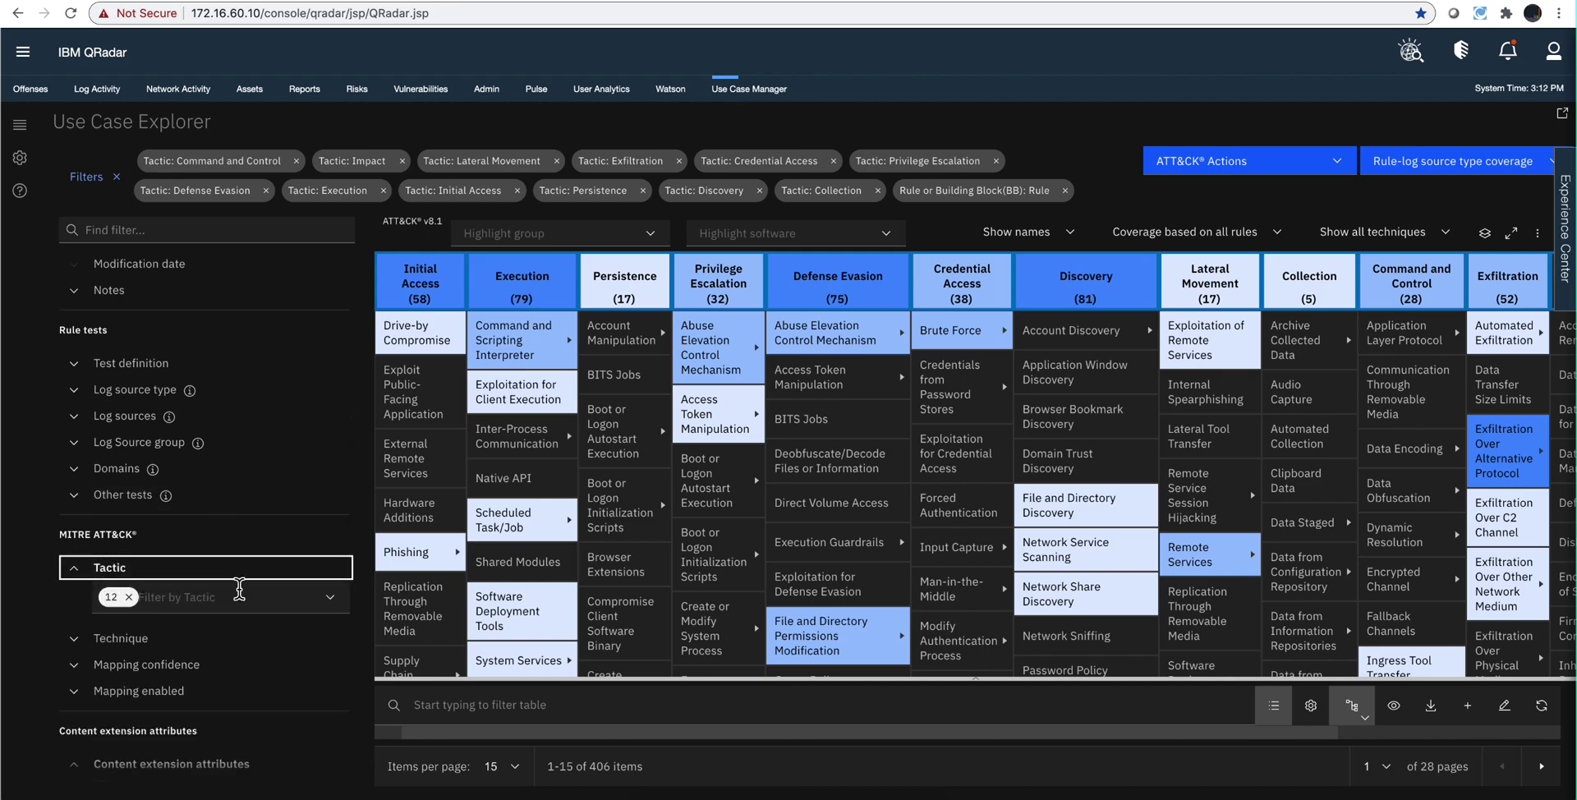
click(329, 599)
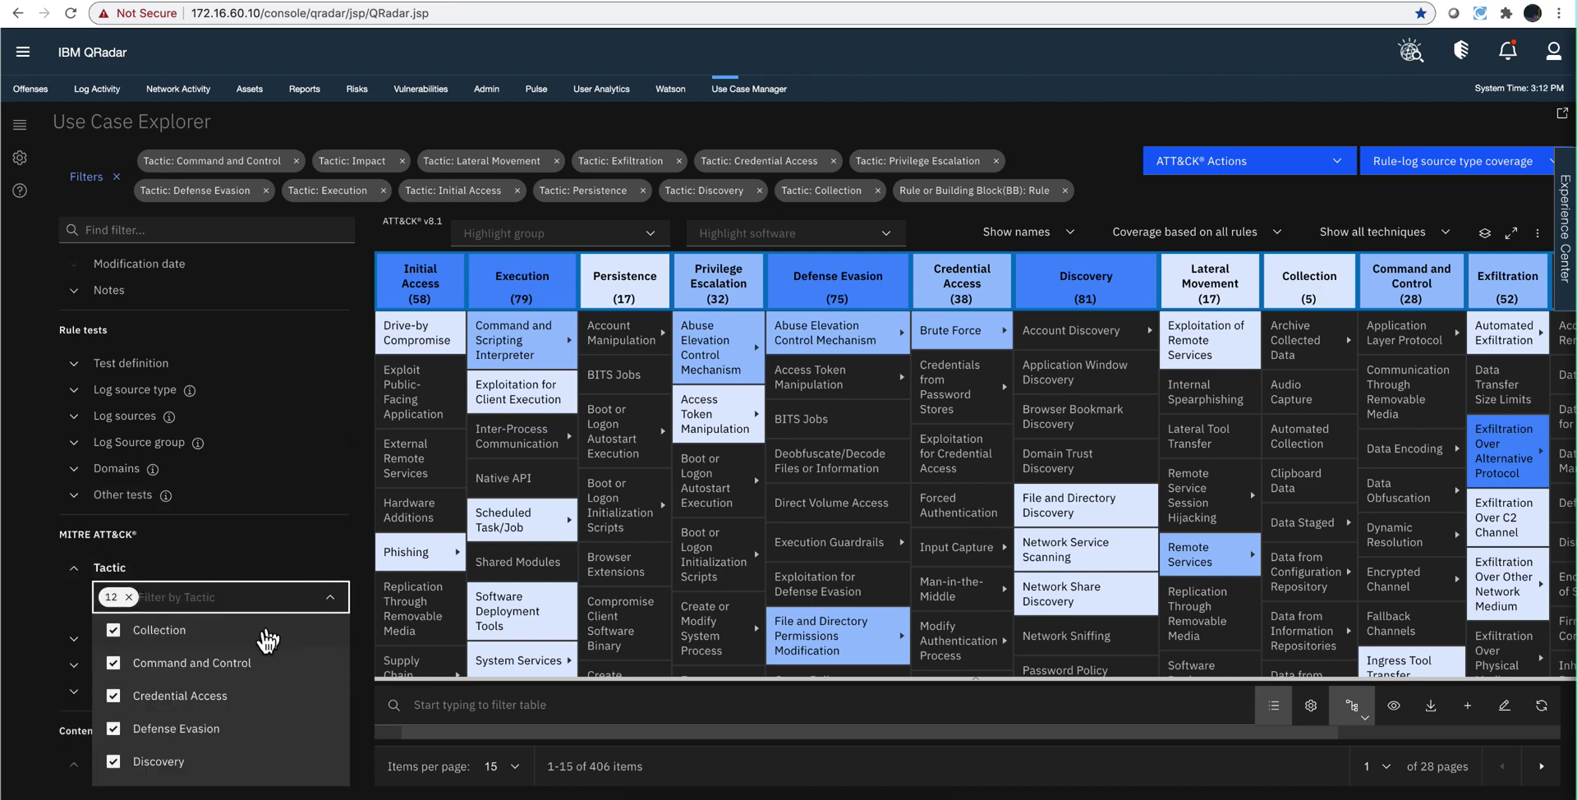
scroll(187, 655, down, 1)
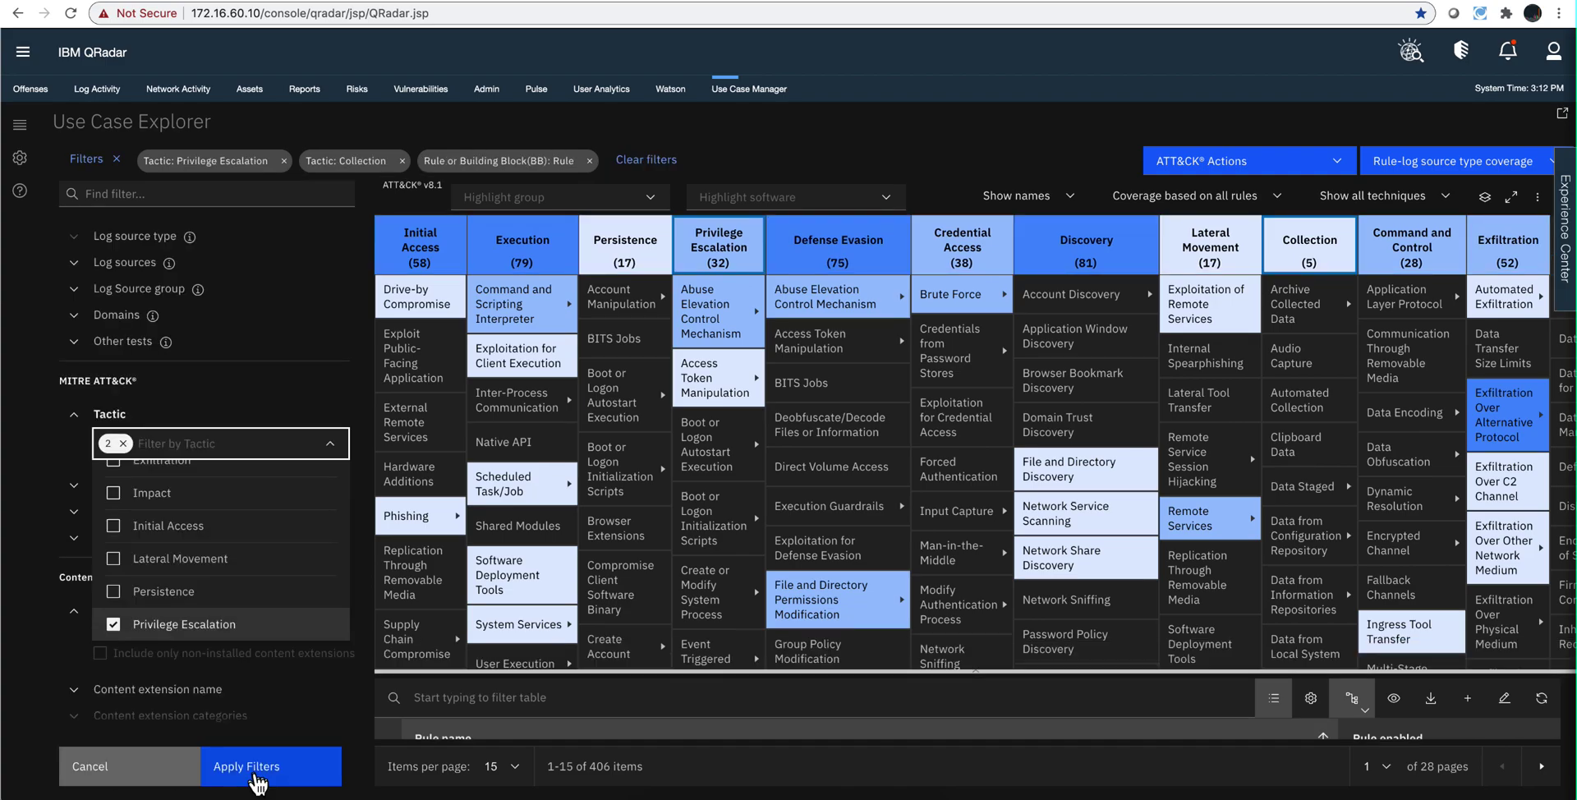
click(256, 776)
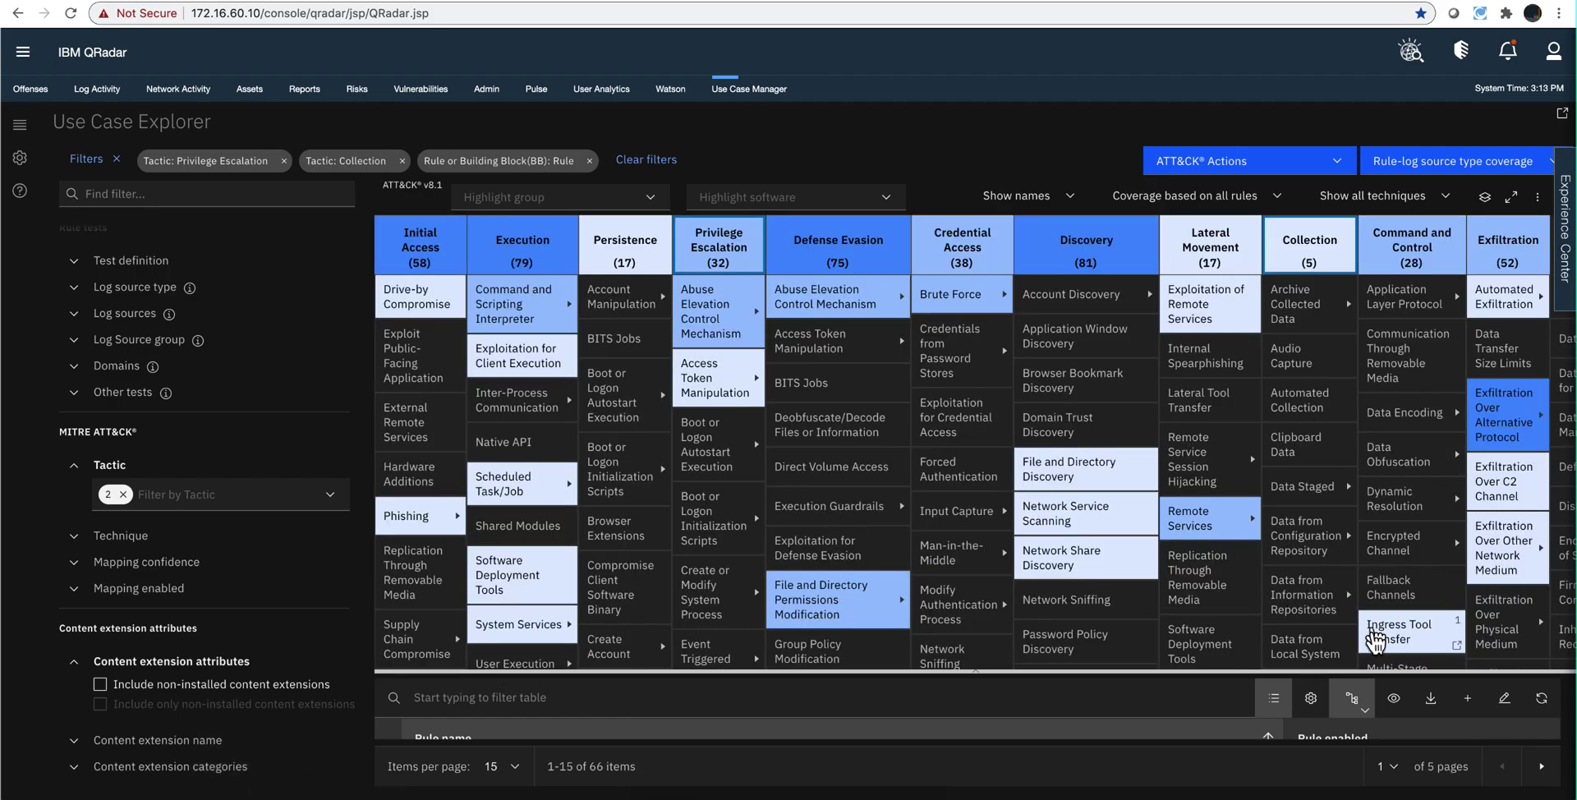
Hide the ATT&CK matrix and scroll through the 66 filtered rules by name.
click(1394, 698)
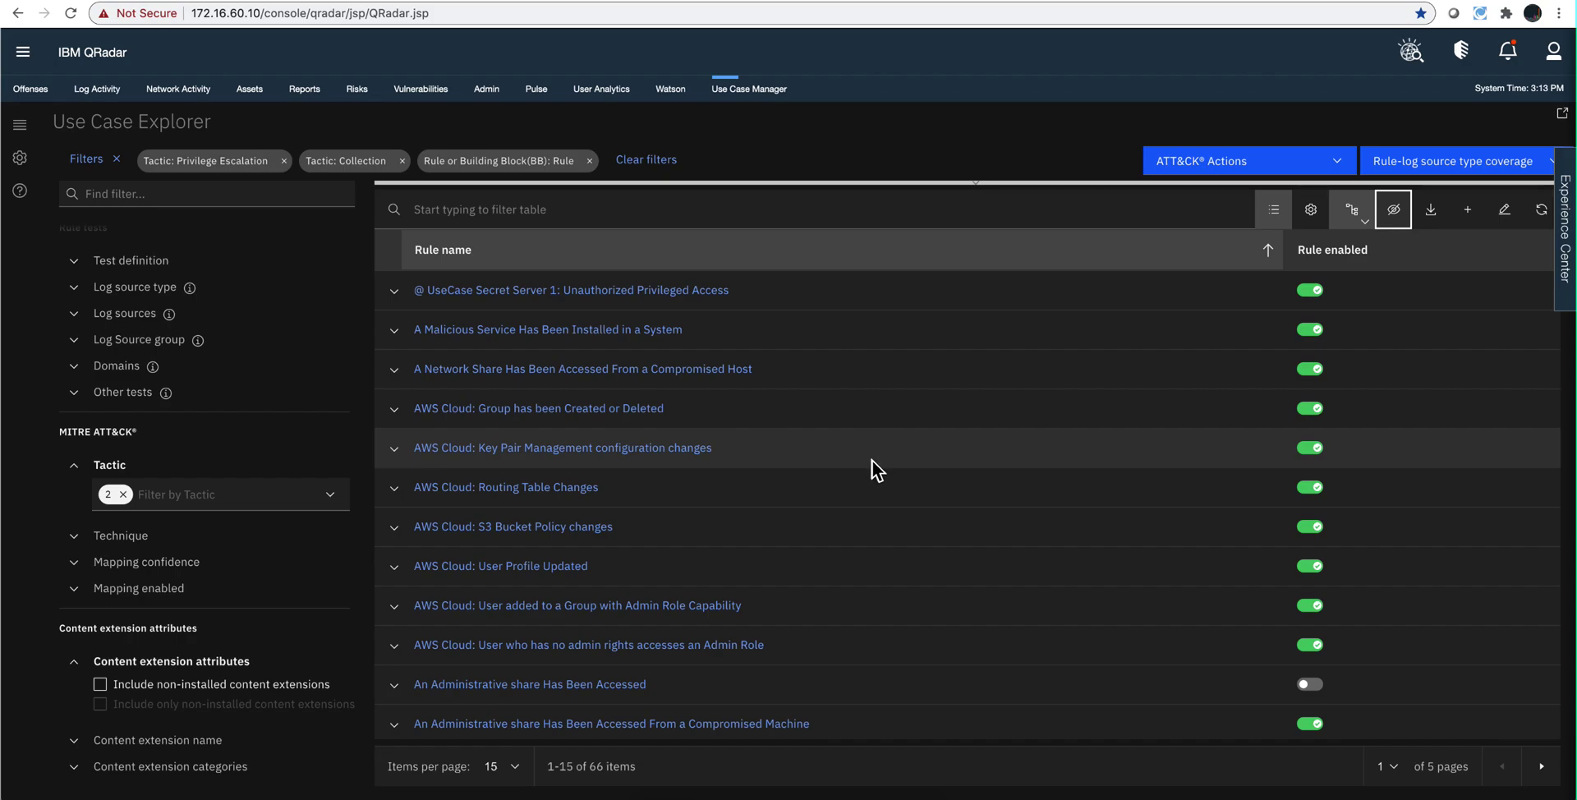
scroll(872, 461, down, 3)
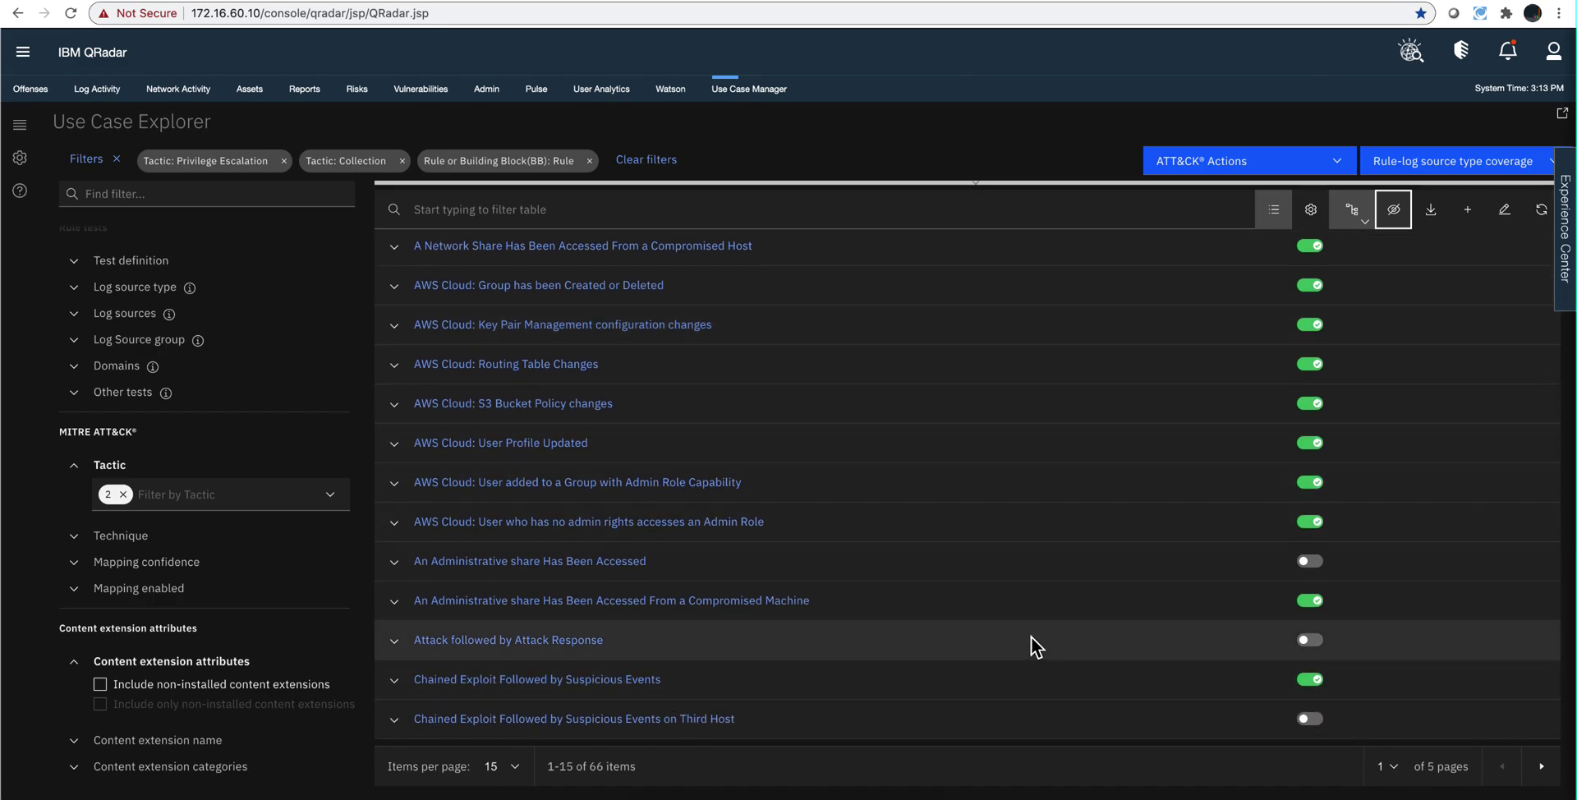
scroll(1031, 638, up, 3)
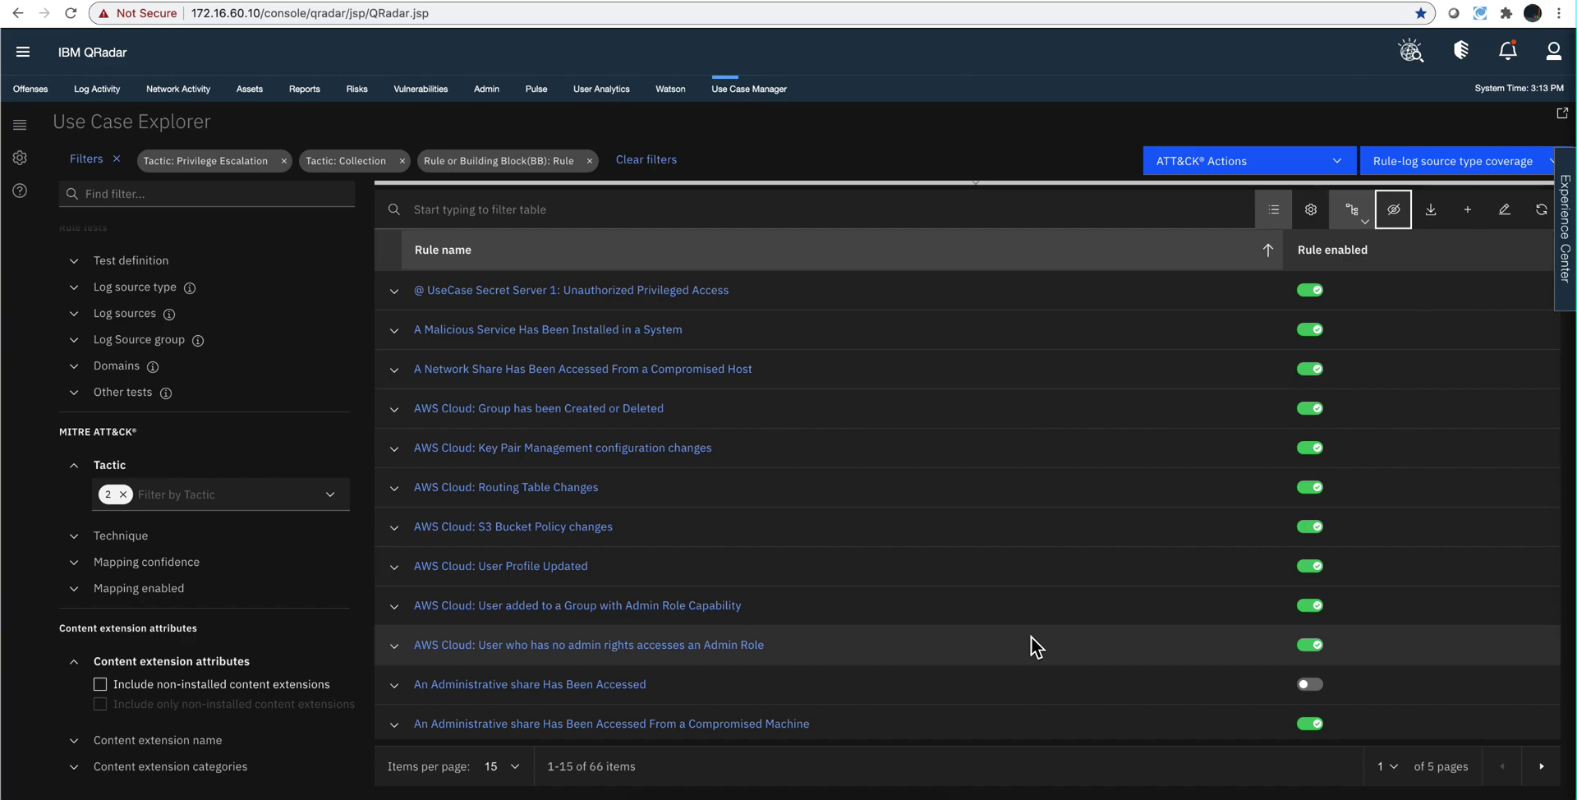
scroll(245, 447, up, 3)
scroll(244, 447, up, 2)
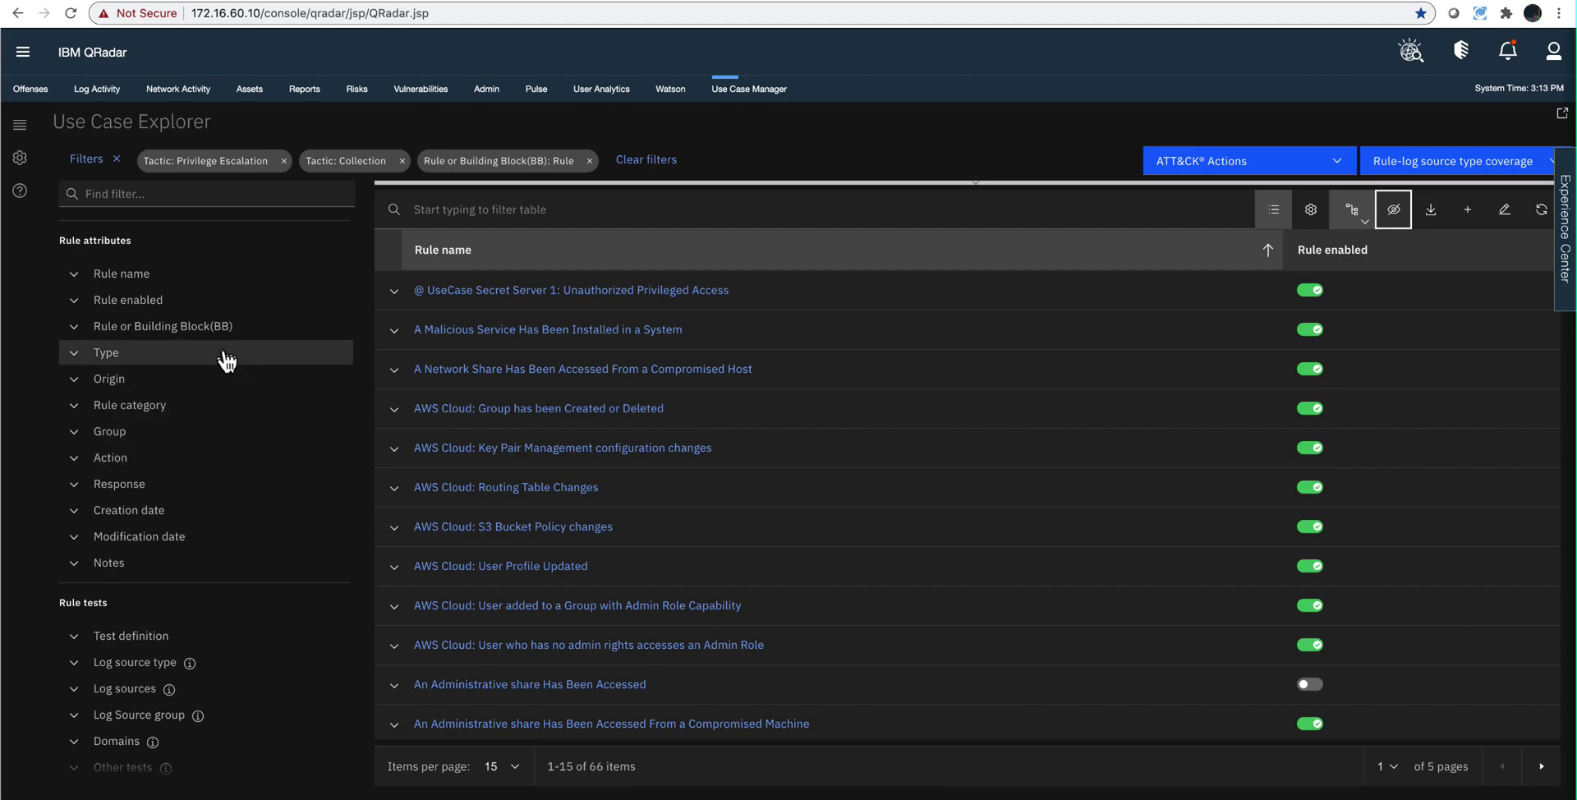
Filter rule names by 'database', narrowing the table to 4 enabled Database rules.
click(195, 283)
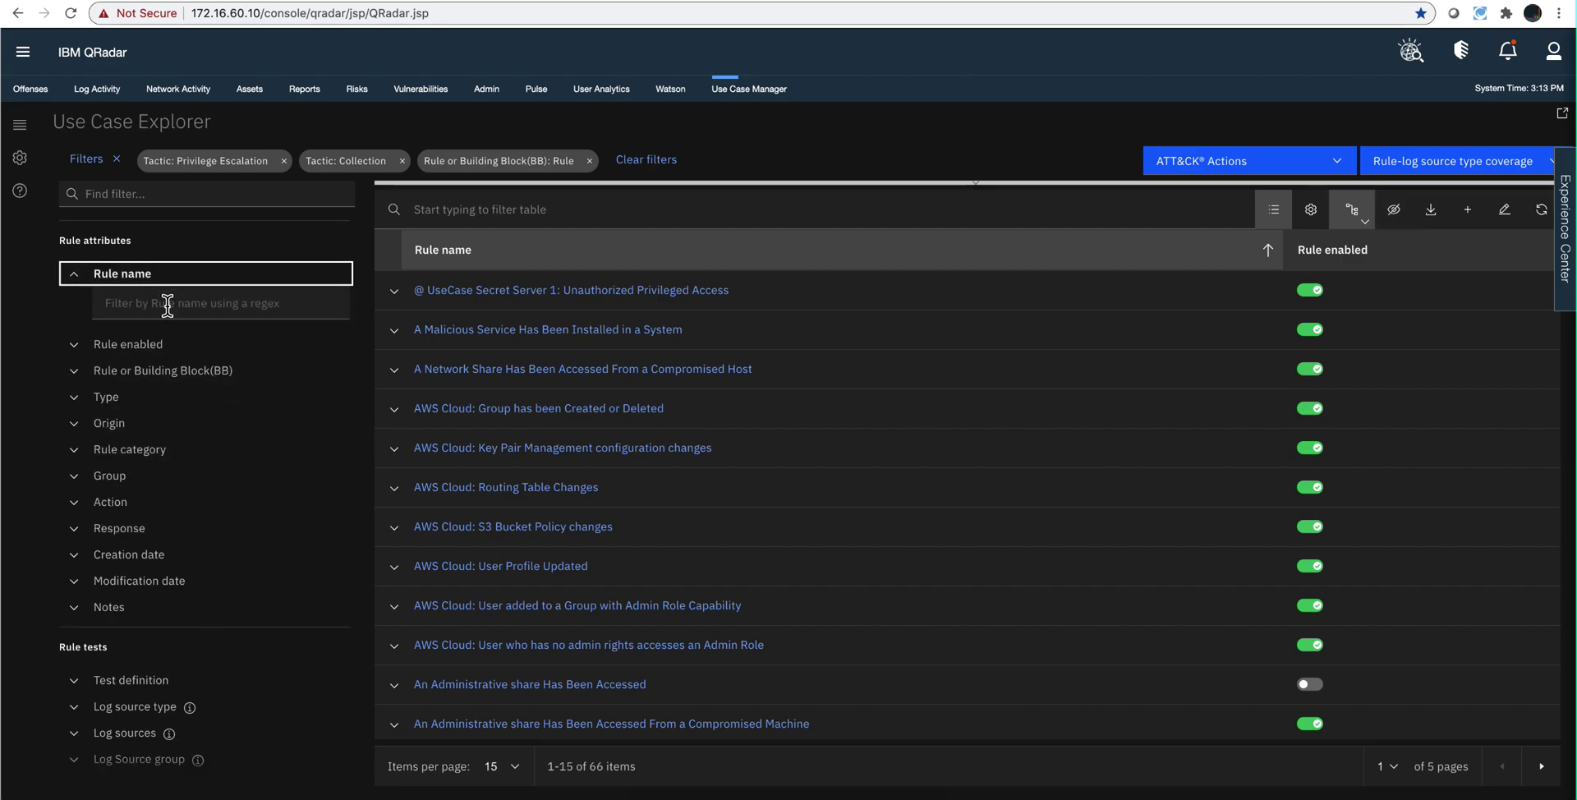
click(167, 304)
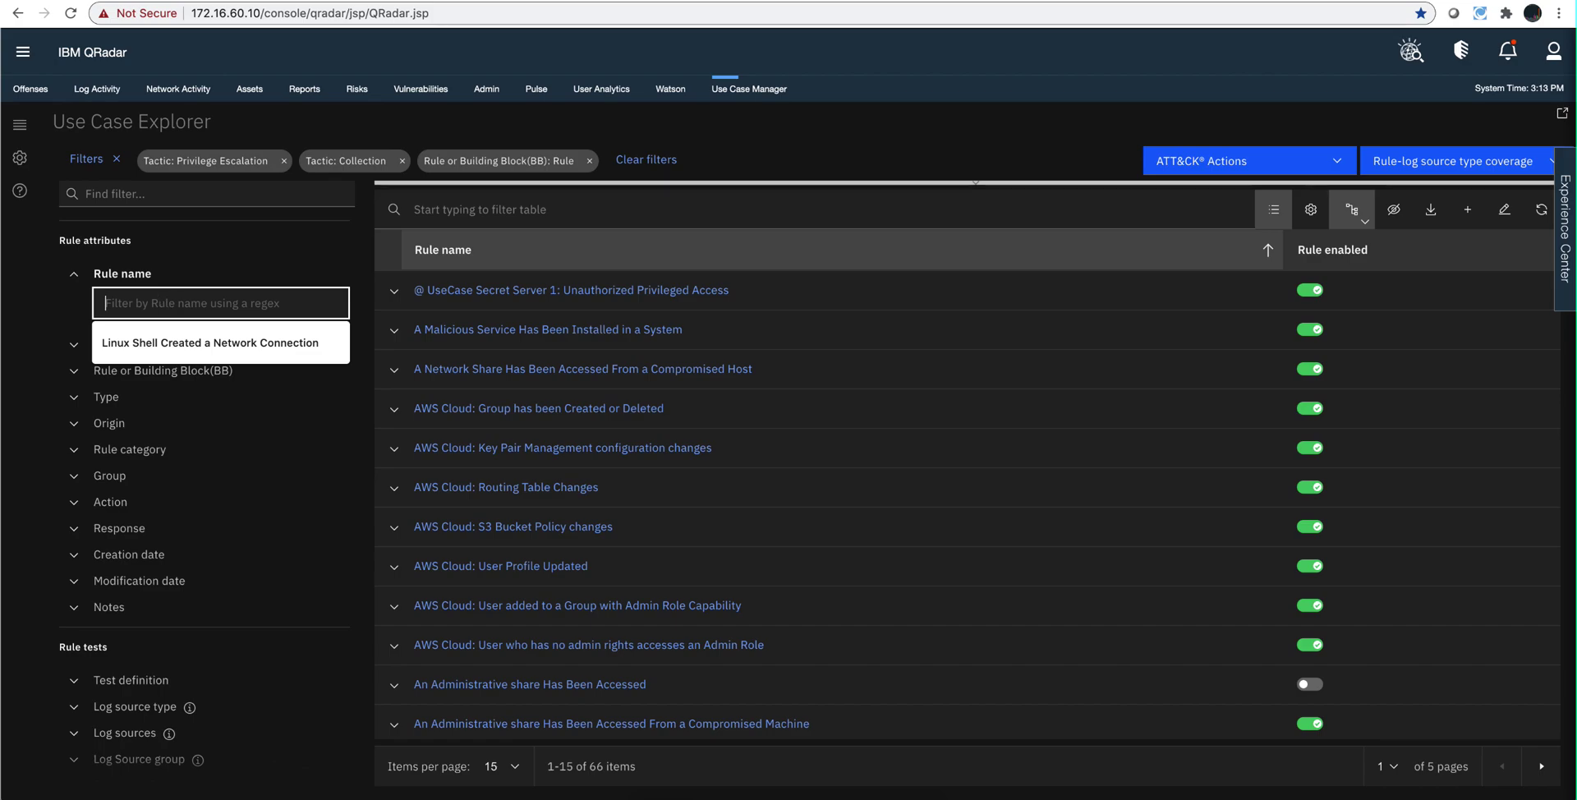
text(database)
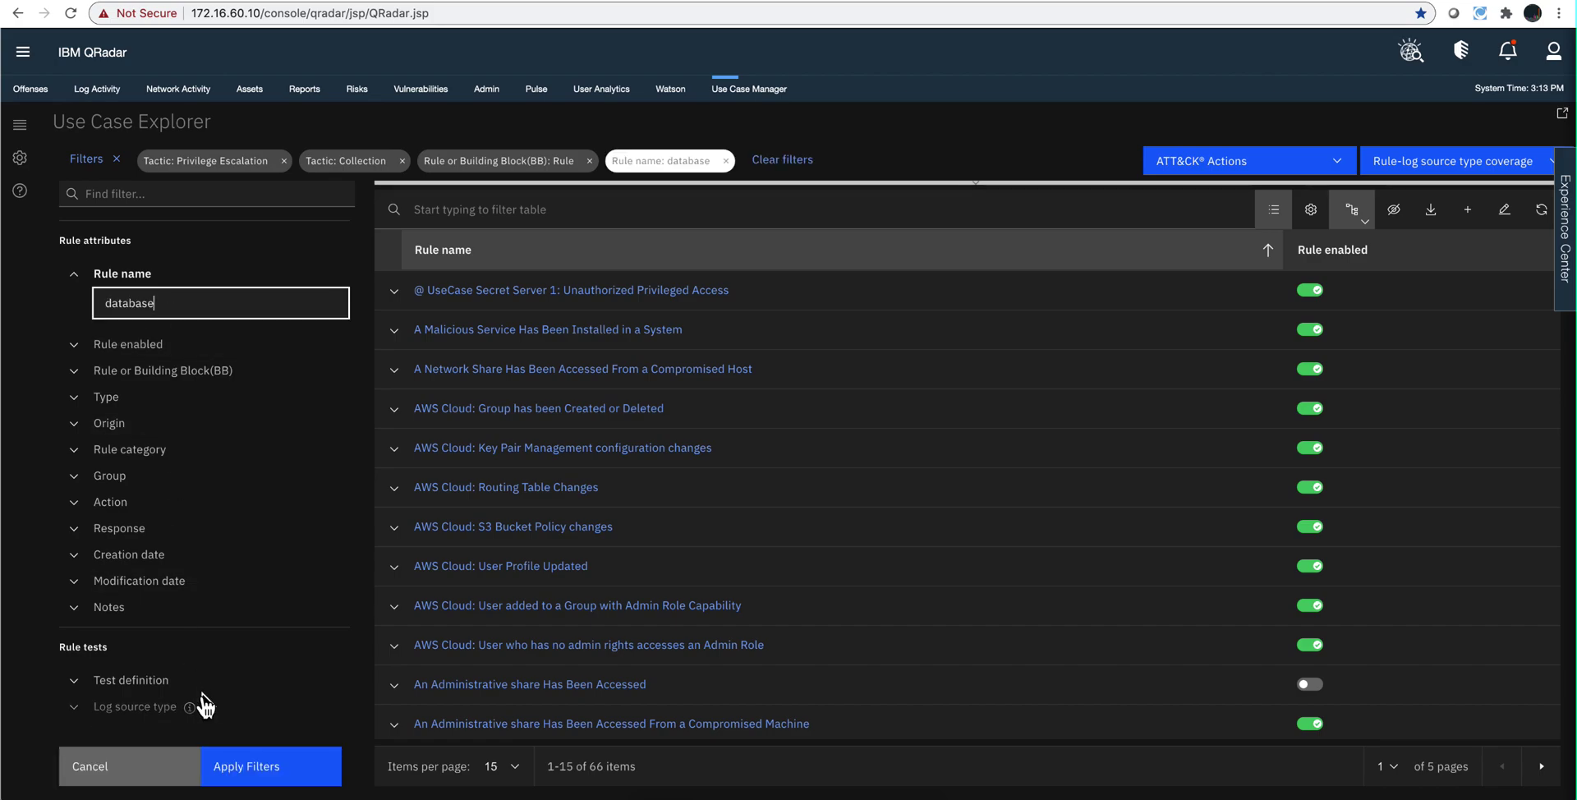
click(278, 771)
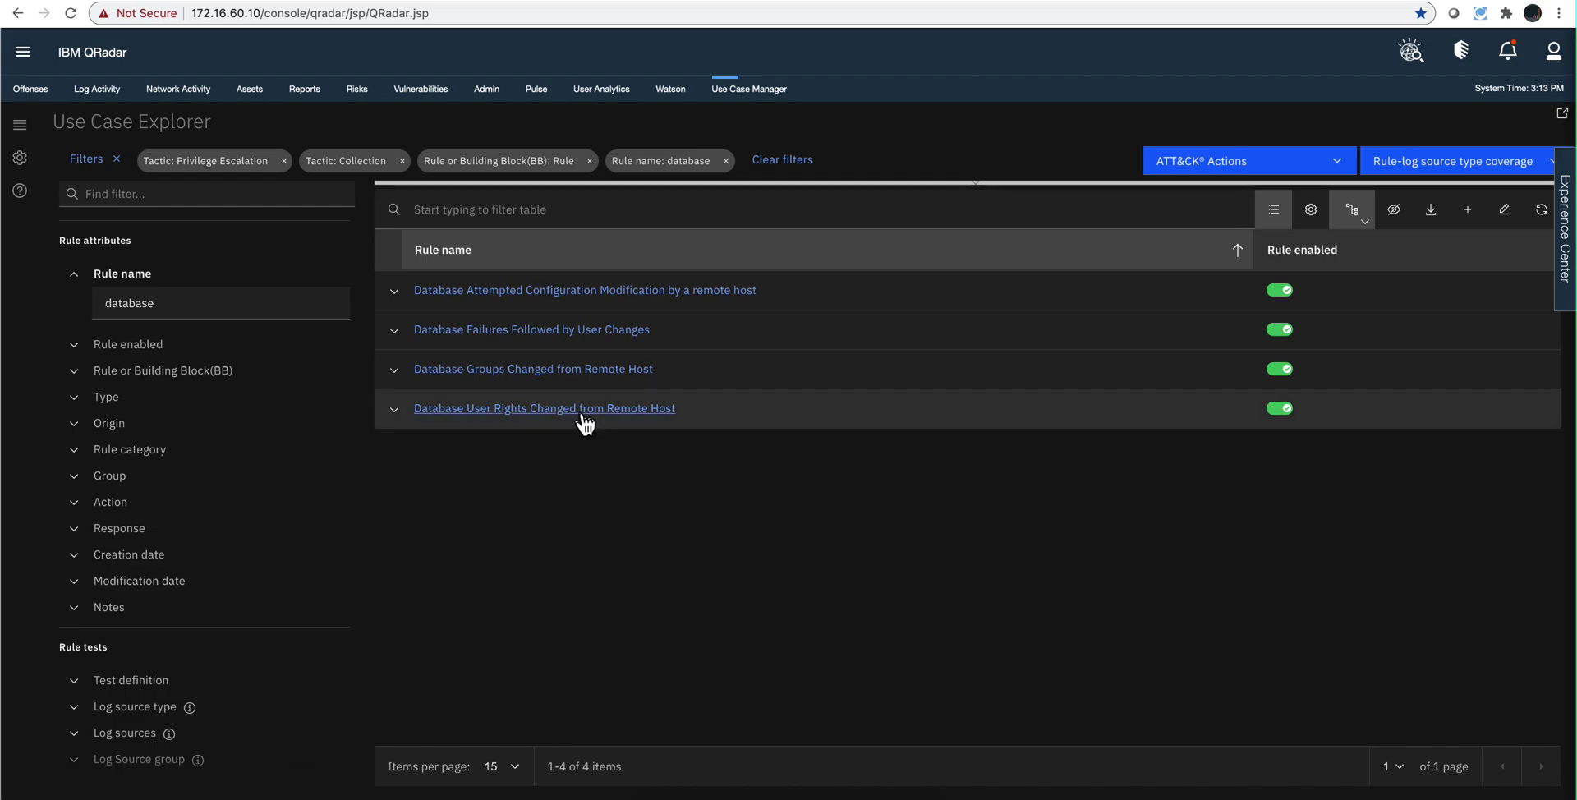
Review the Database User Rights Changed from Remote Host investigation, then close it.
click(539, 409)
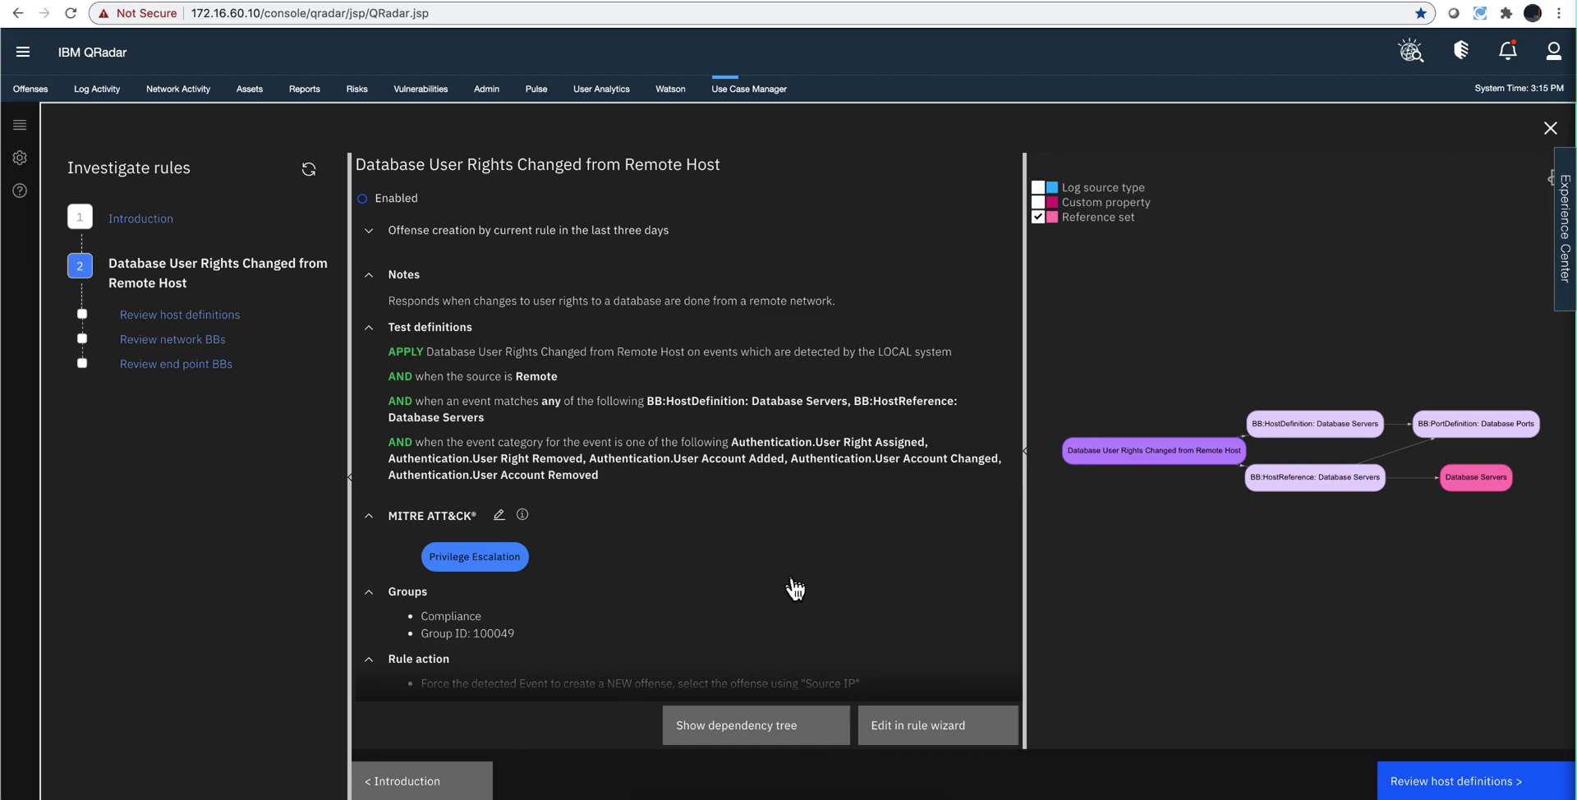
click(1550, 127)
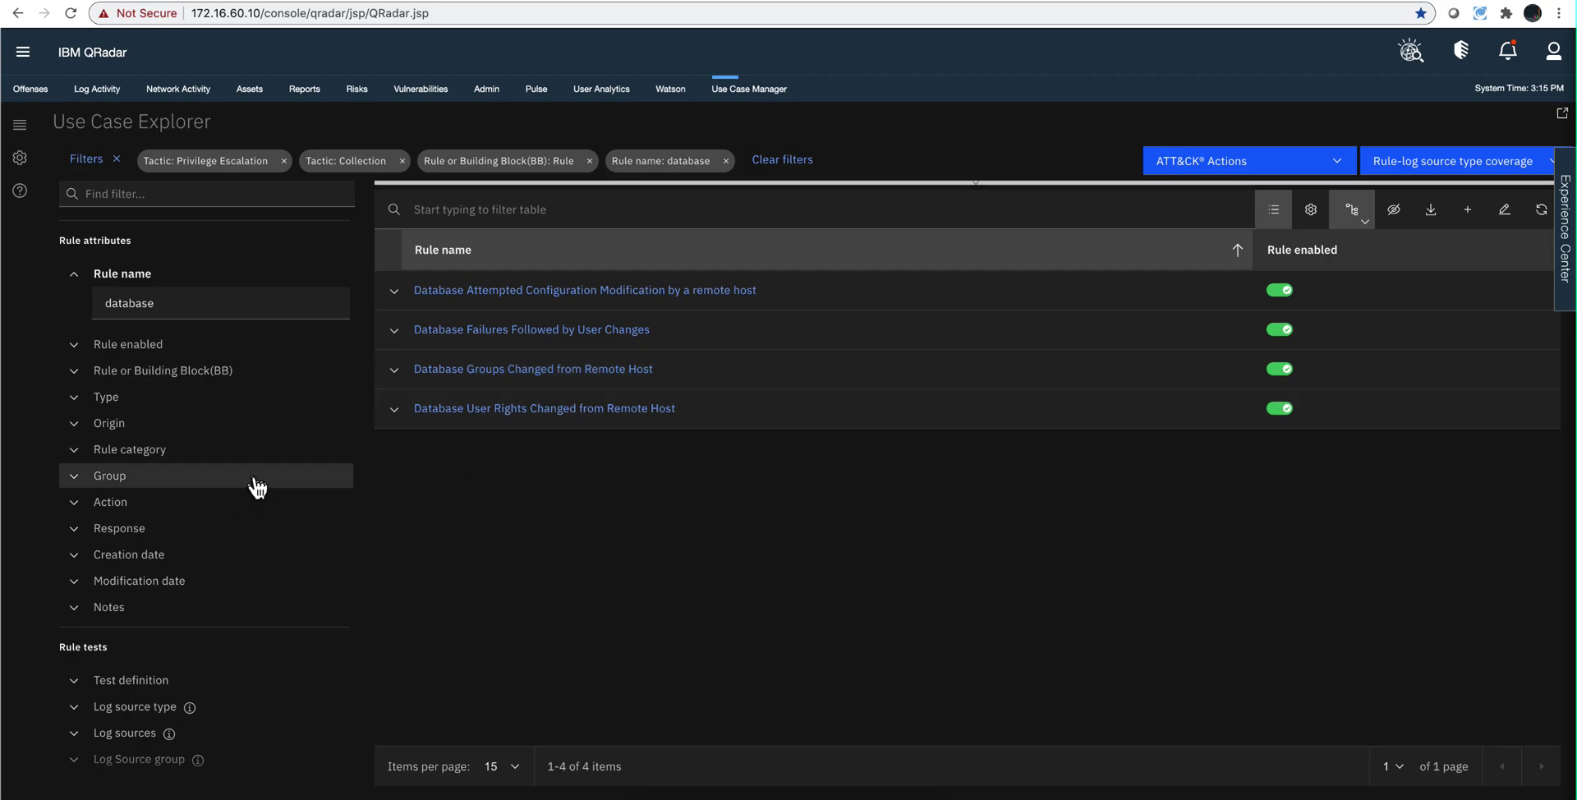
Include rules from non-installed content extensions and apply the filter.
scroll(254, 485, down, 3)
scroll(257, 488, down, 8)
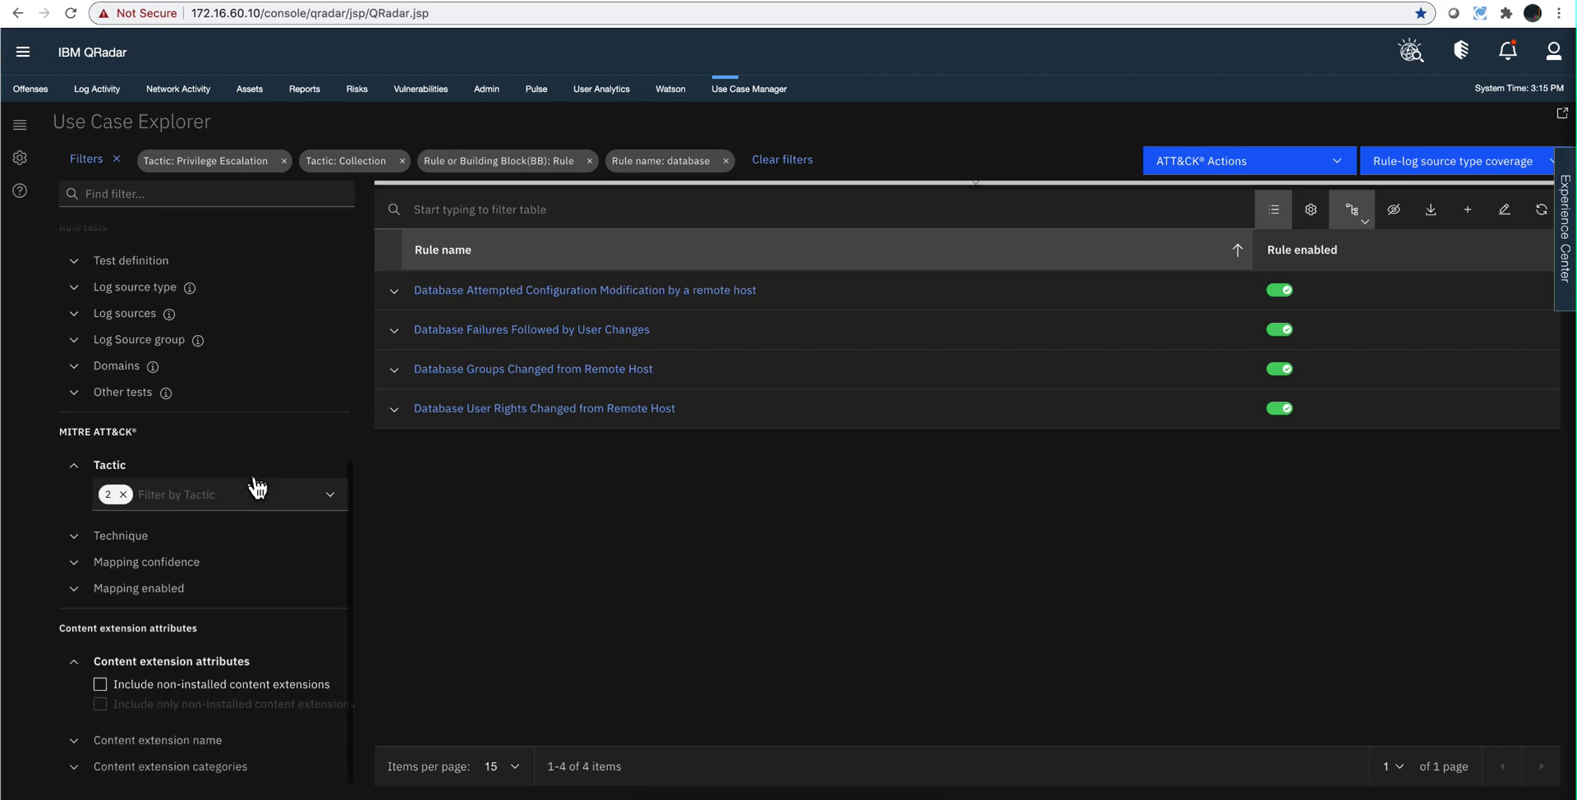
click(100, 686)
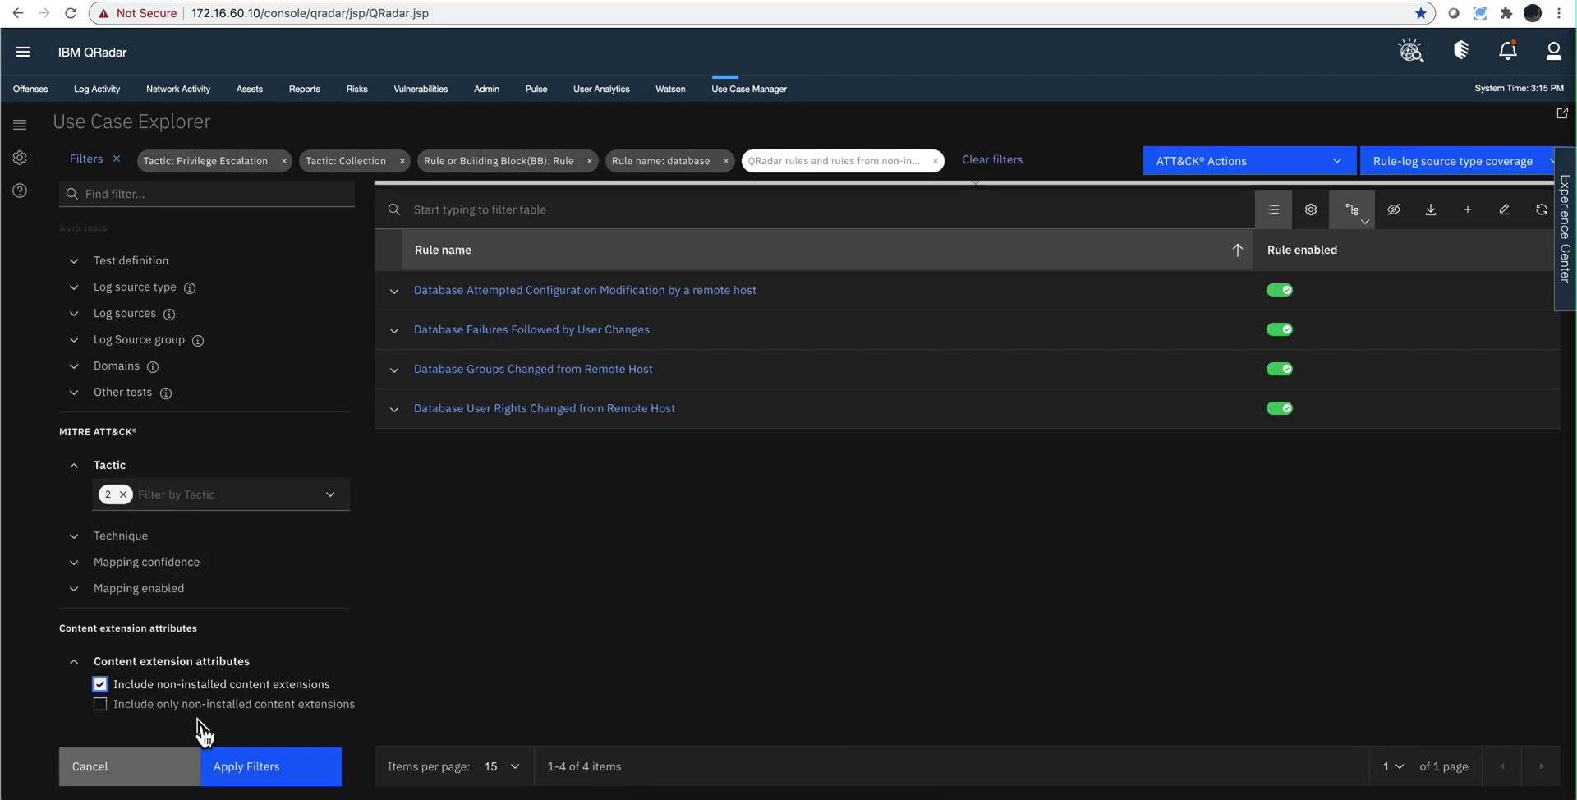
click(274, 776)
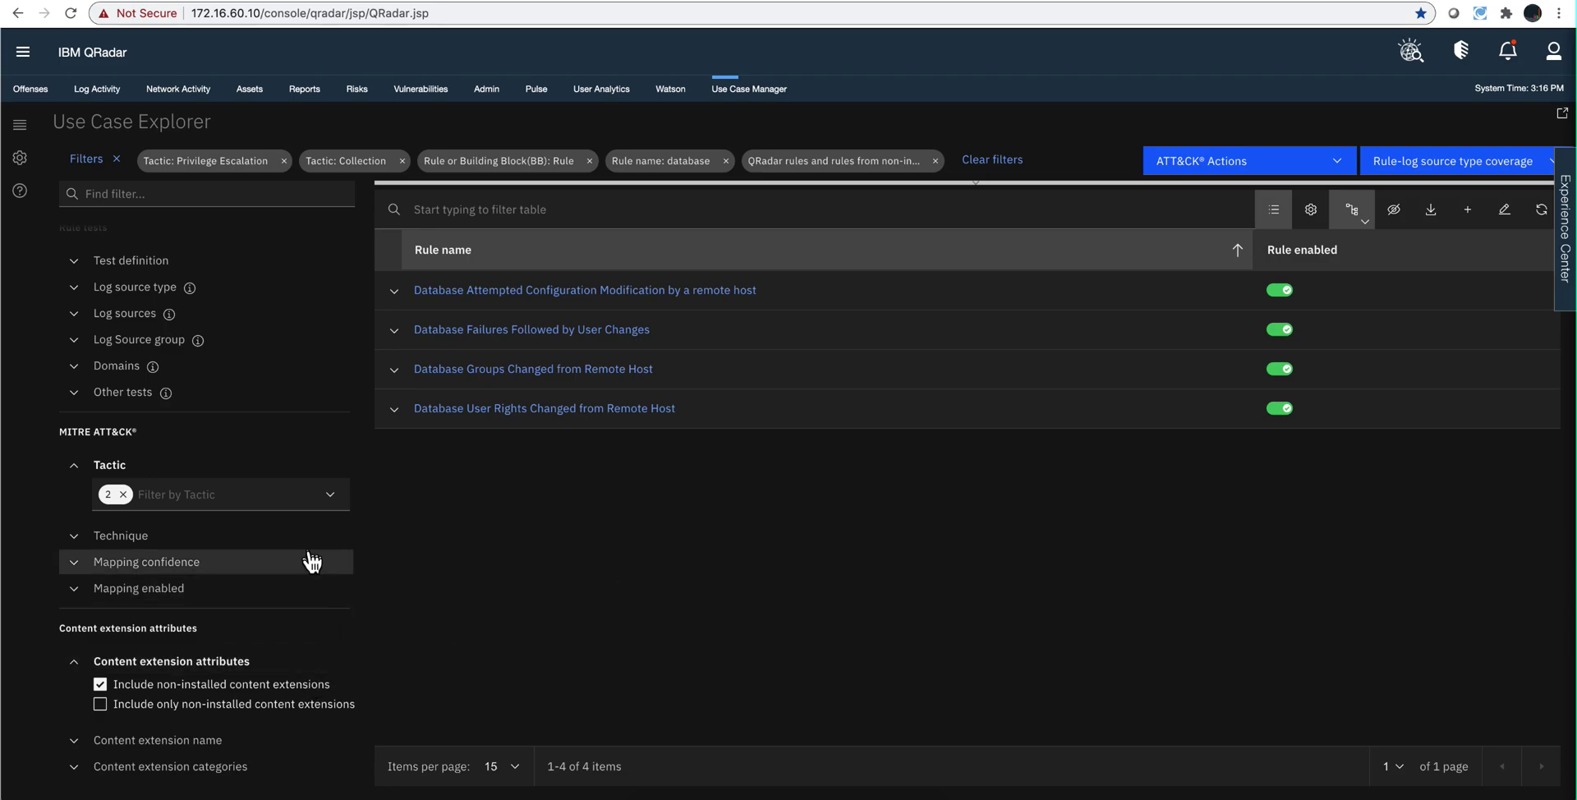
Clear 'database' from the Rule name filter field.
scroll(311, 562, up, 5)
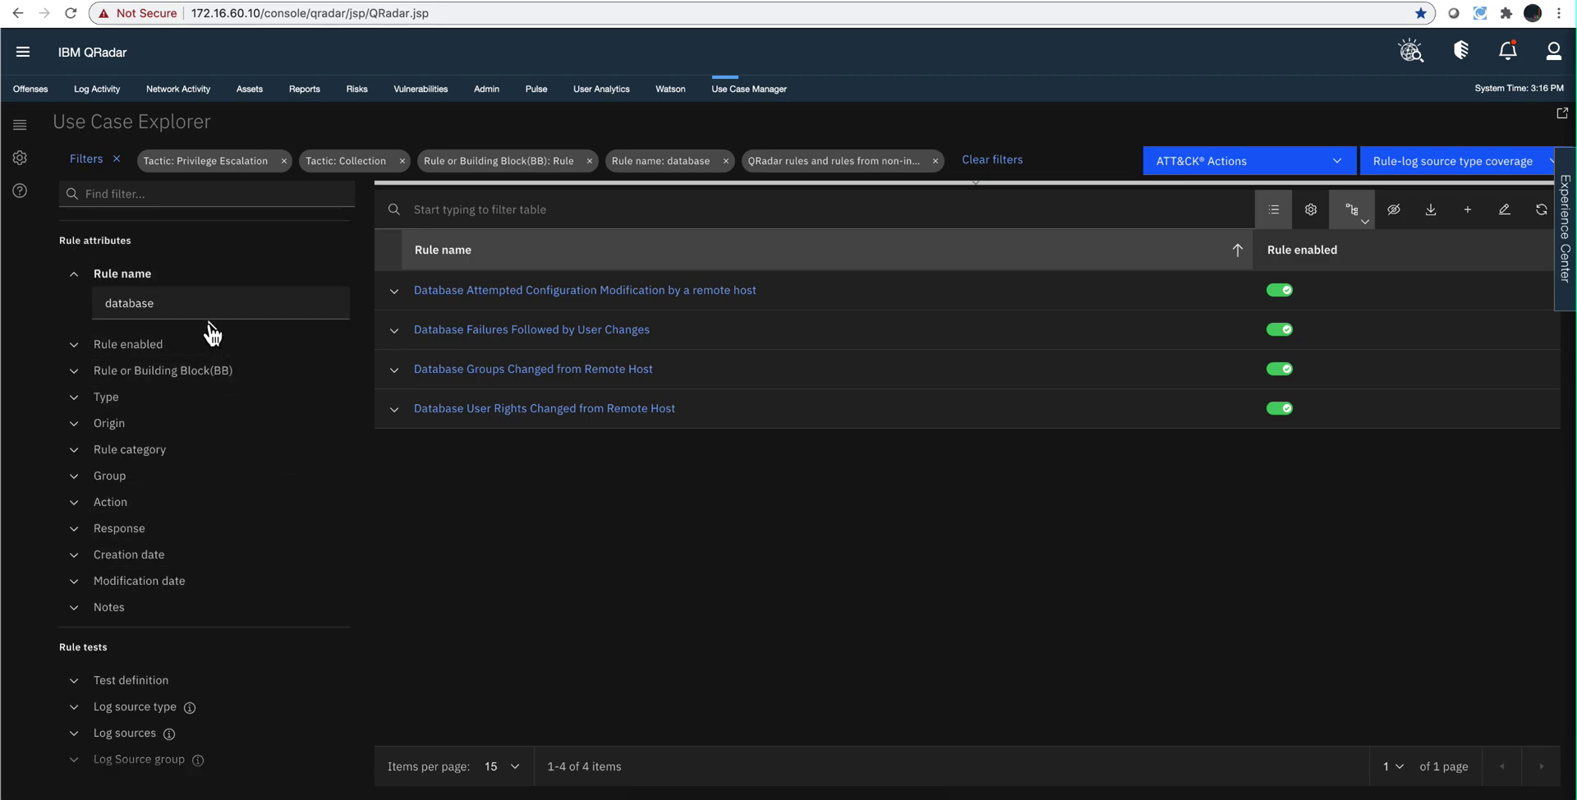
click(220, 303)
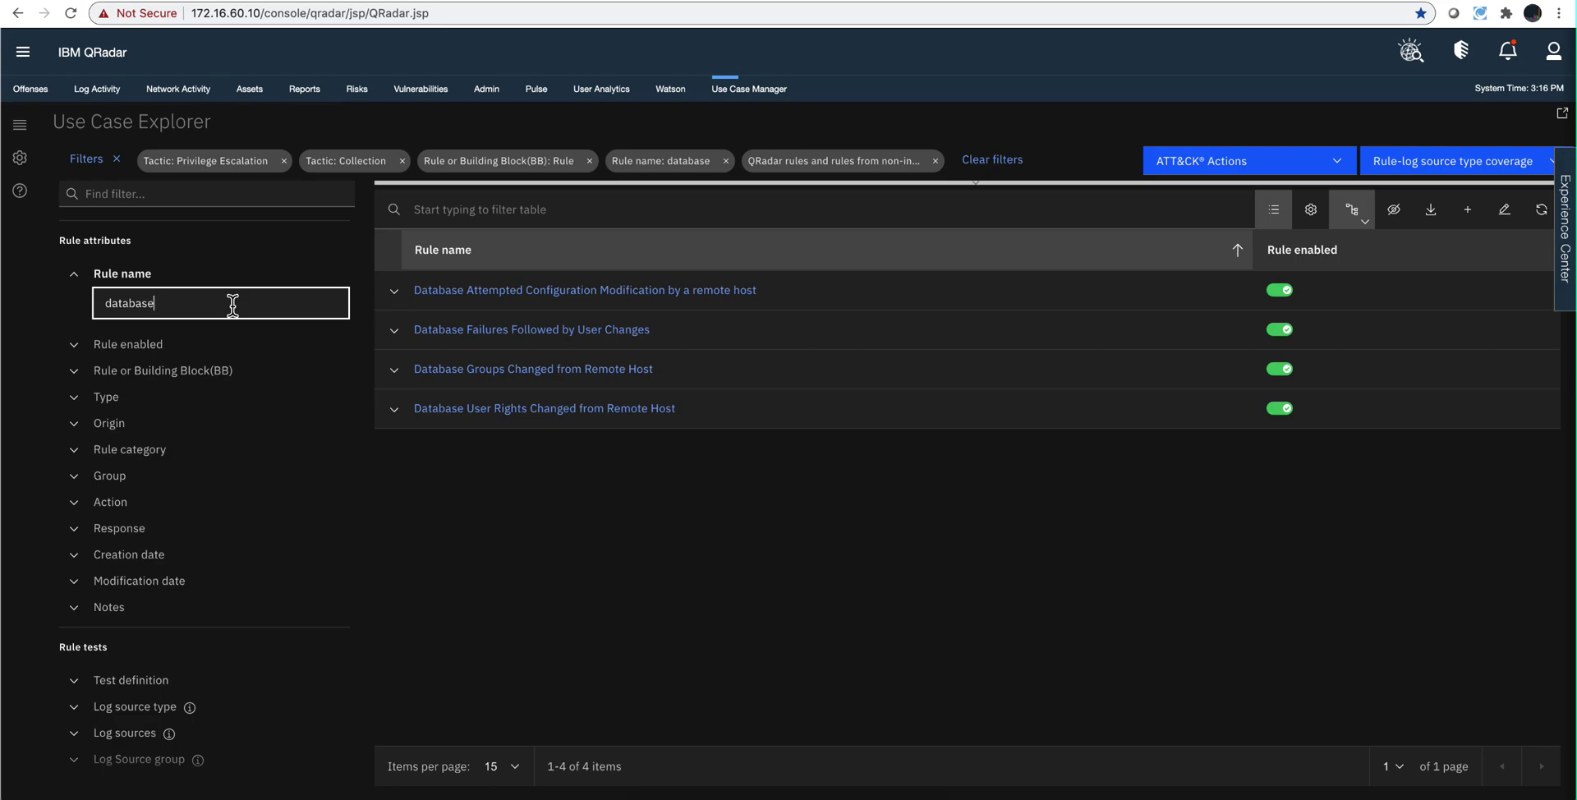
key(ctrl+a)
key(BackSpace)
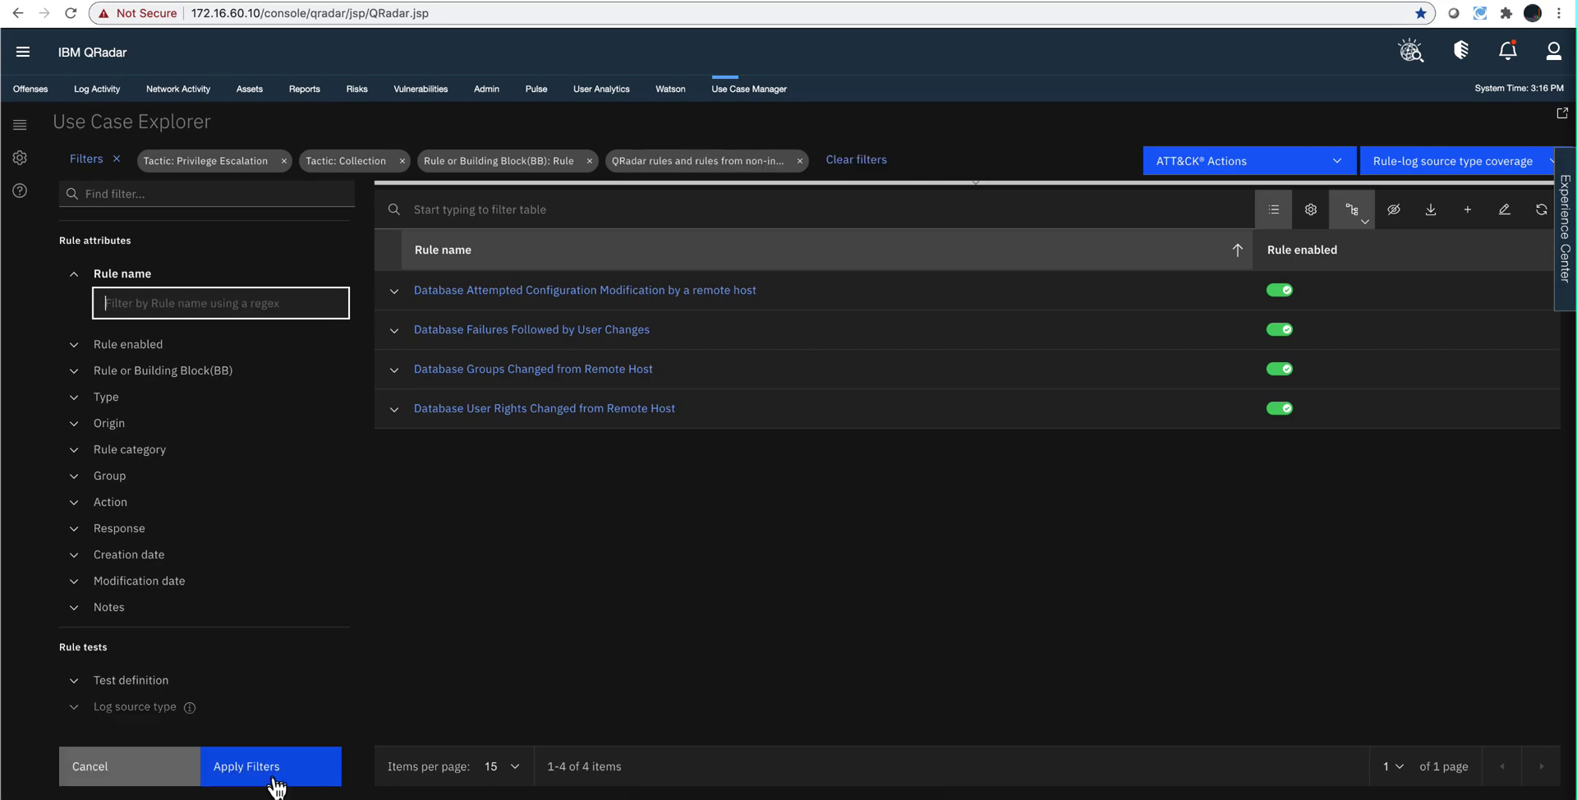
Reapply filters without the name restriction and scroll through the 99 resulting rules.
click(275, 786)
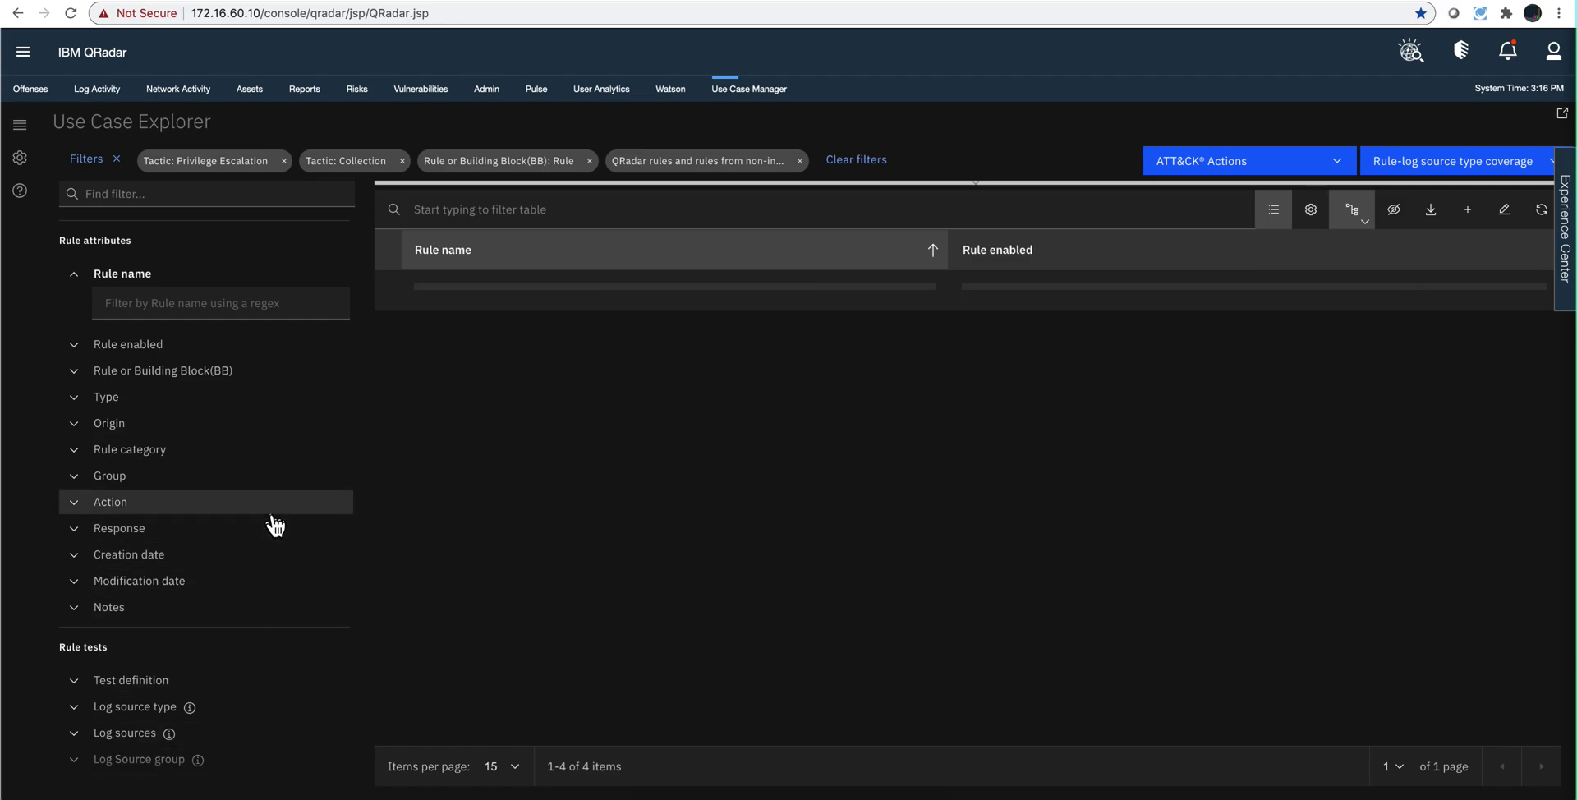
scroll(244, 543, down, 5)
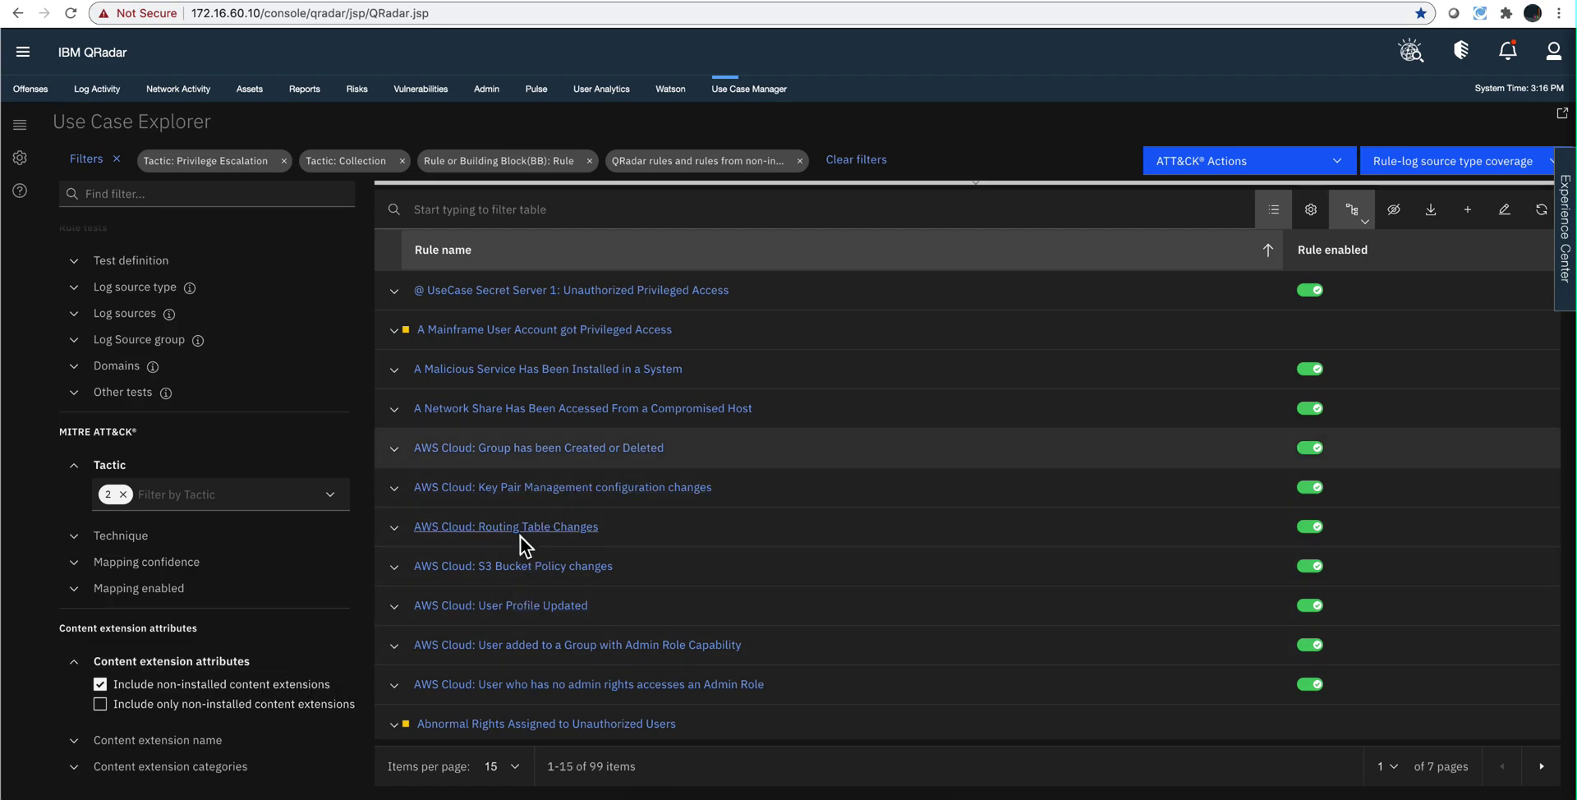
scroll(517, 512, down, 3)
scroll(517, 512, up, 2)
scroll(591, 509, down, 1)
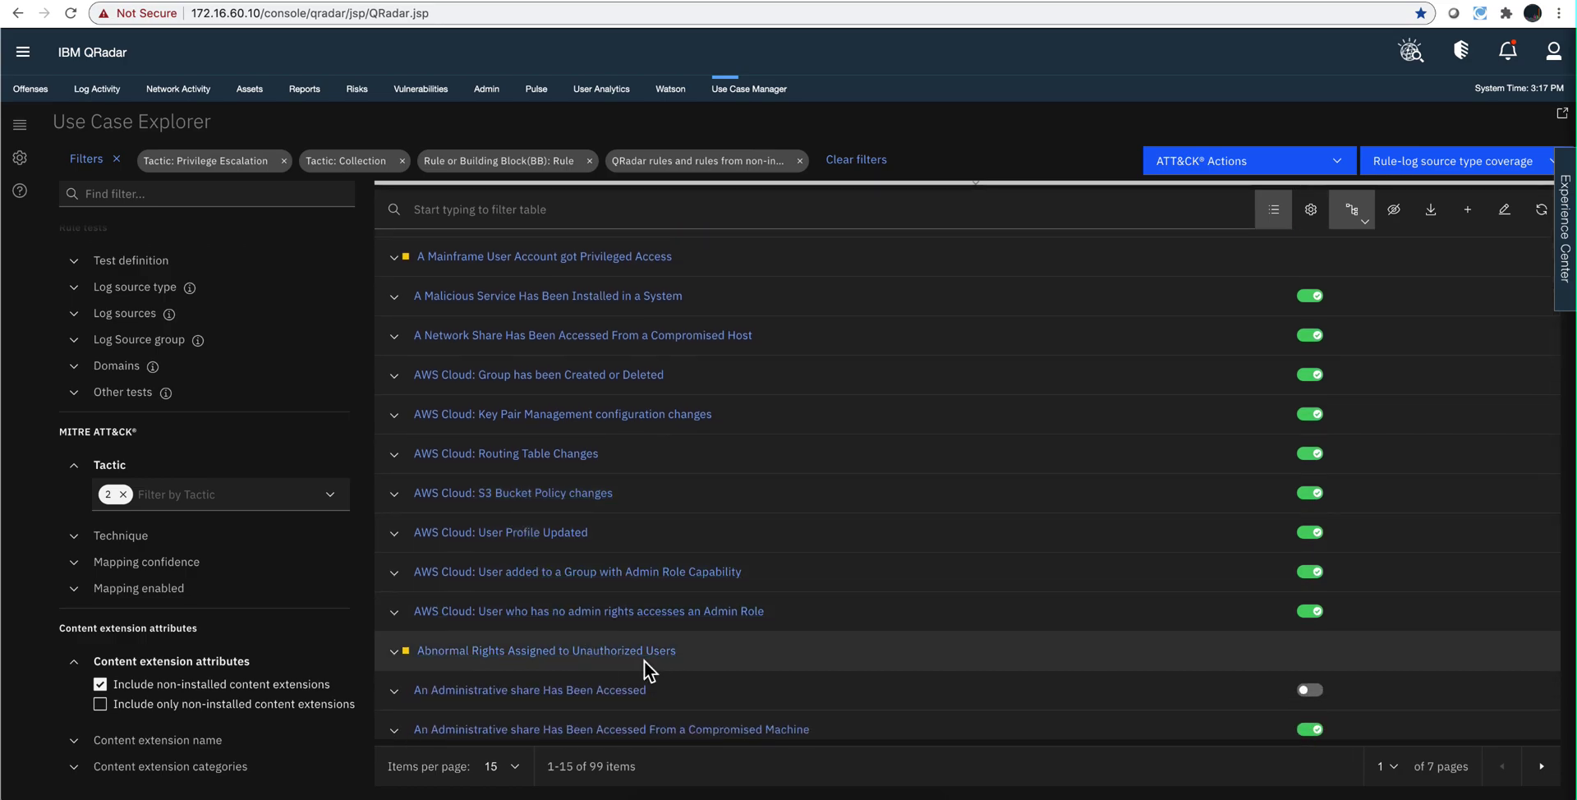
scroll(644, 670, down, 1)
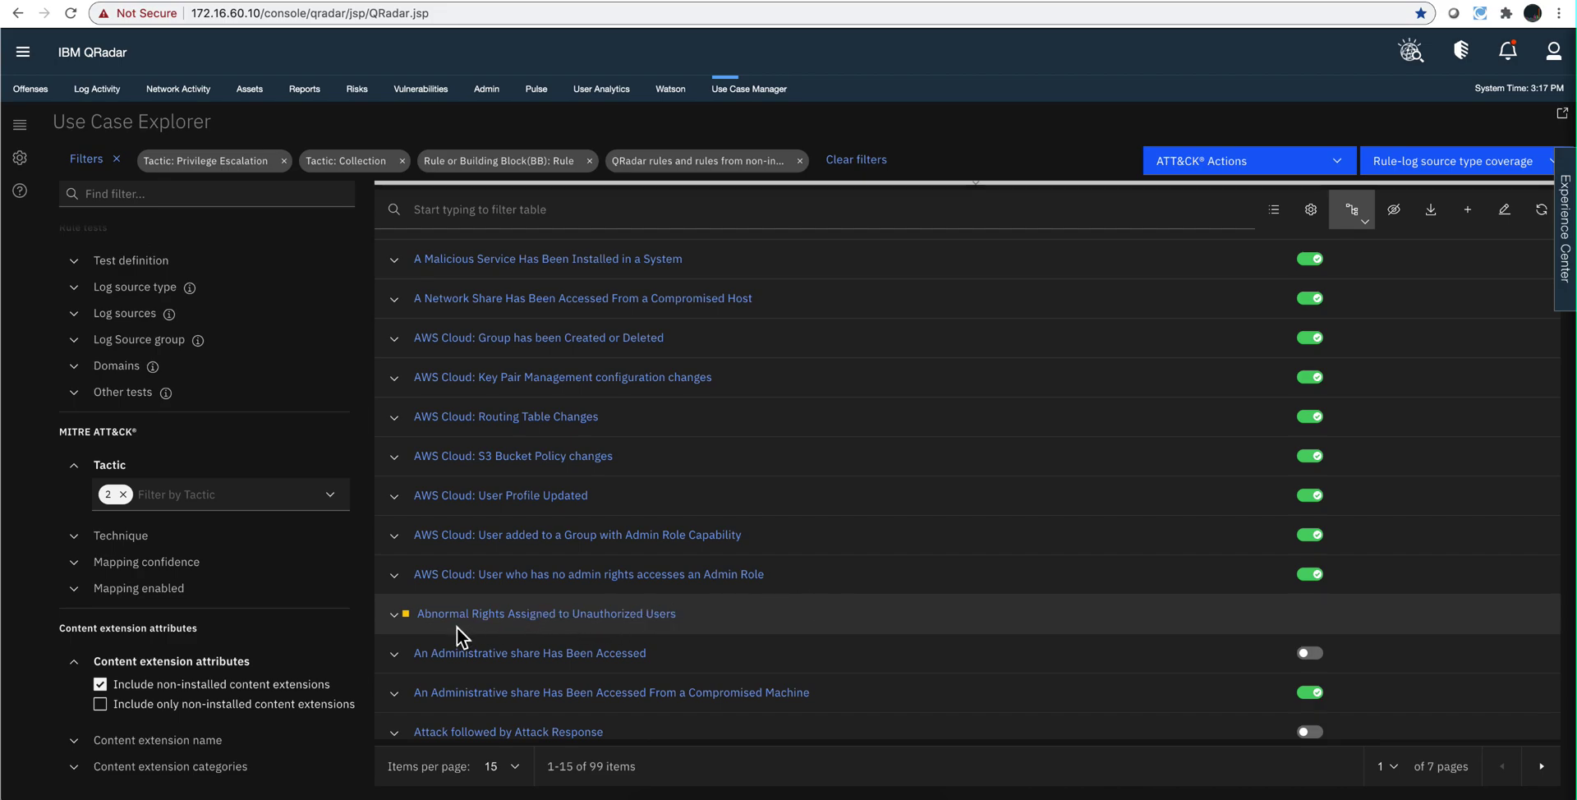
Open Abnormal Rights Assigned to Unauthorized Users details and expand its Log Source Types.
click(493, 614)
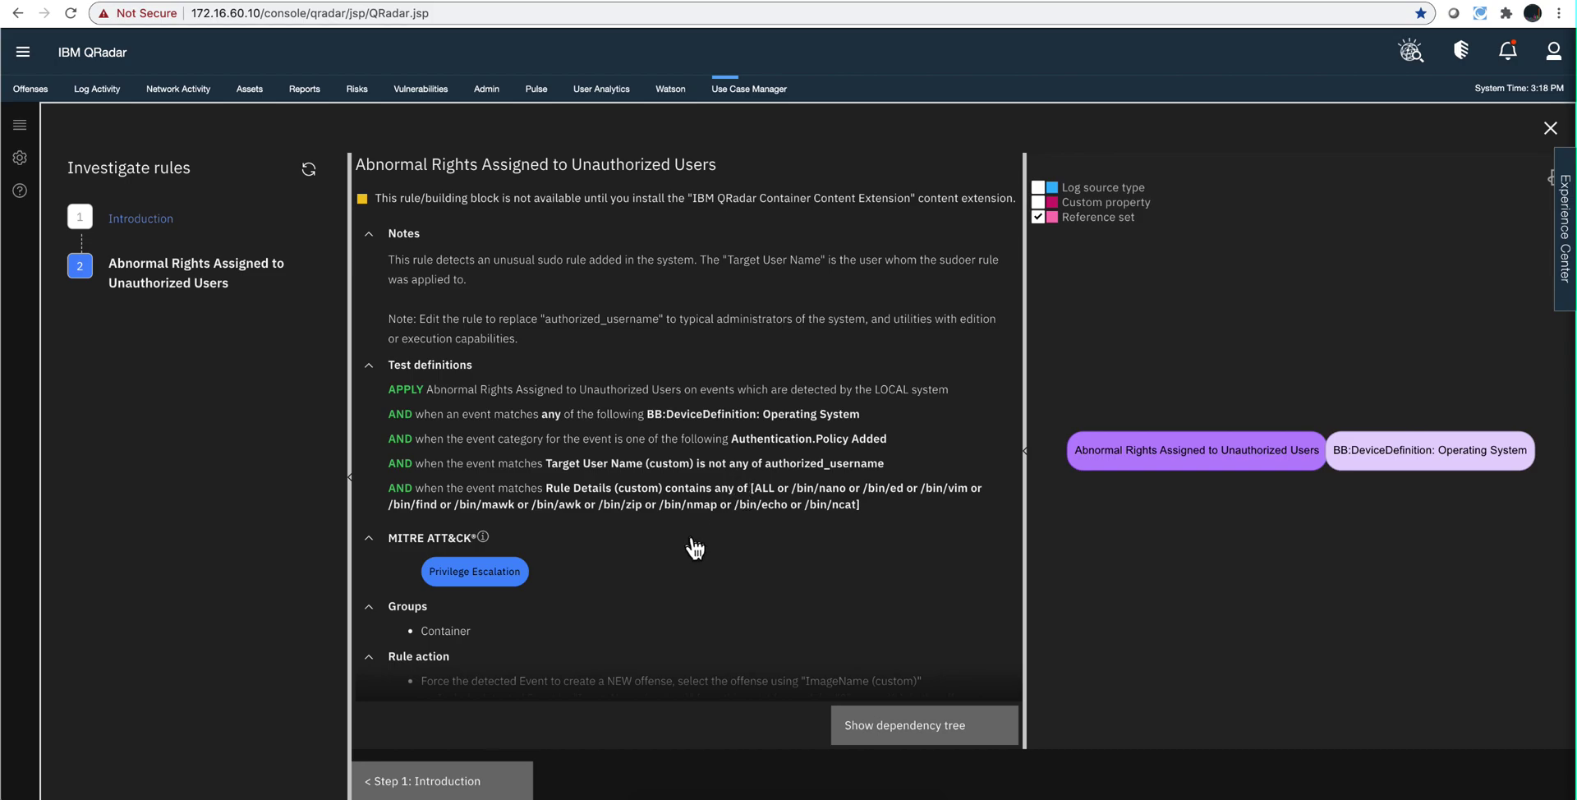
scroll(692, 544, down, 1)
scroll(694, 547, down, 2)
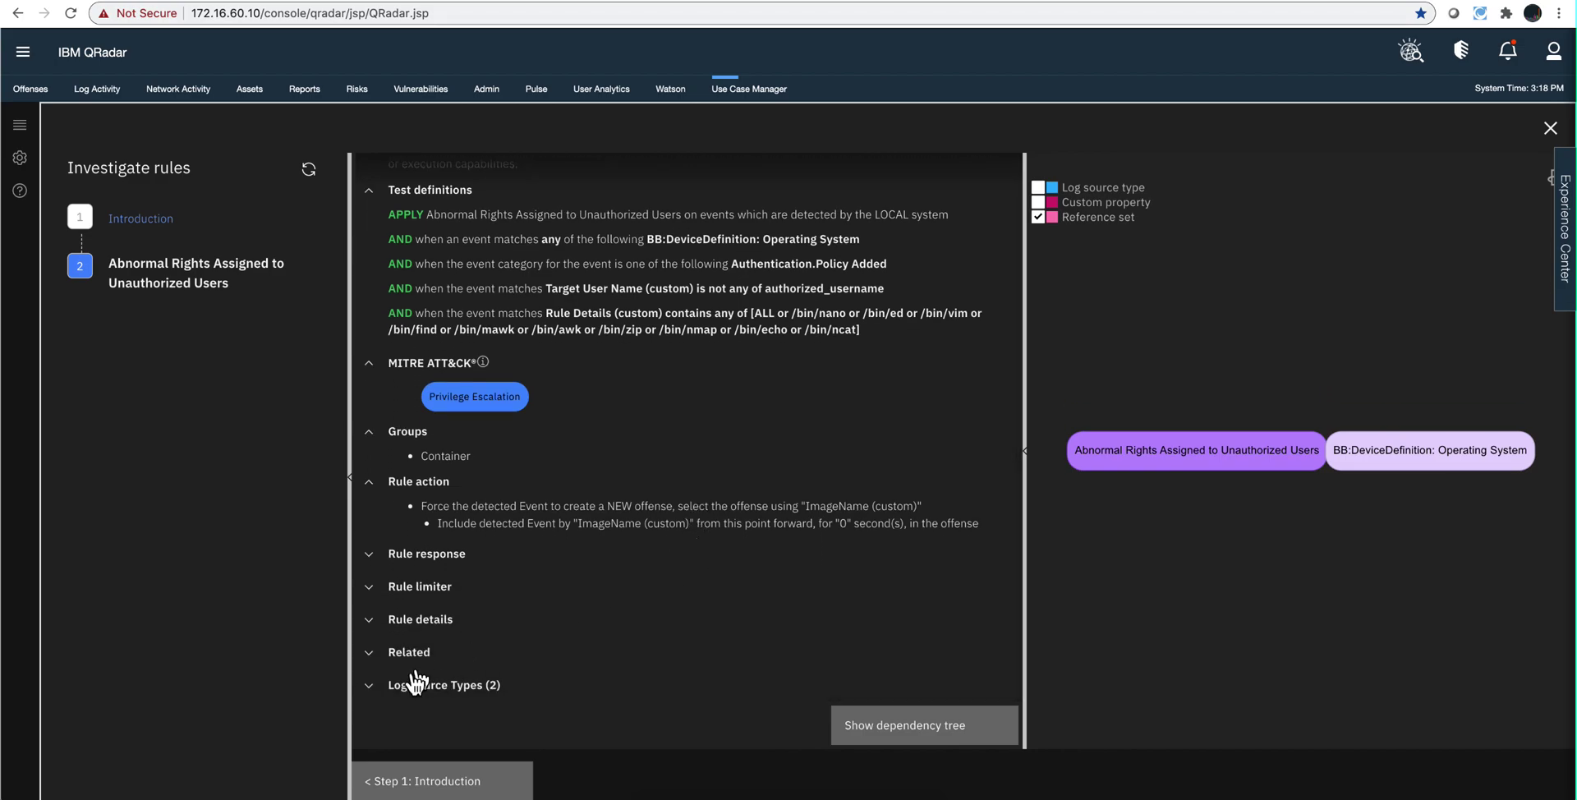
click(371, 690)
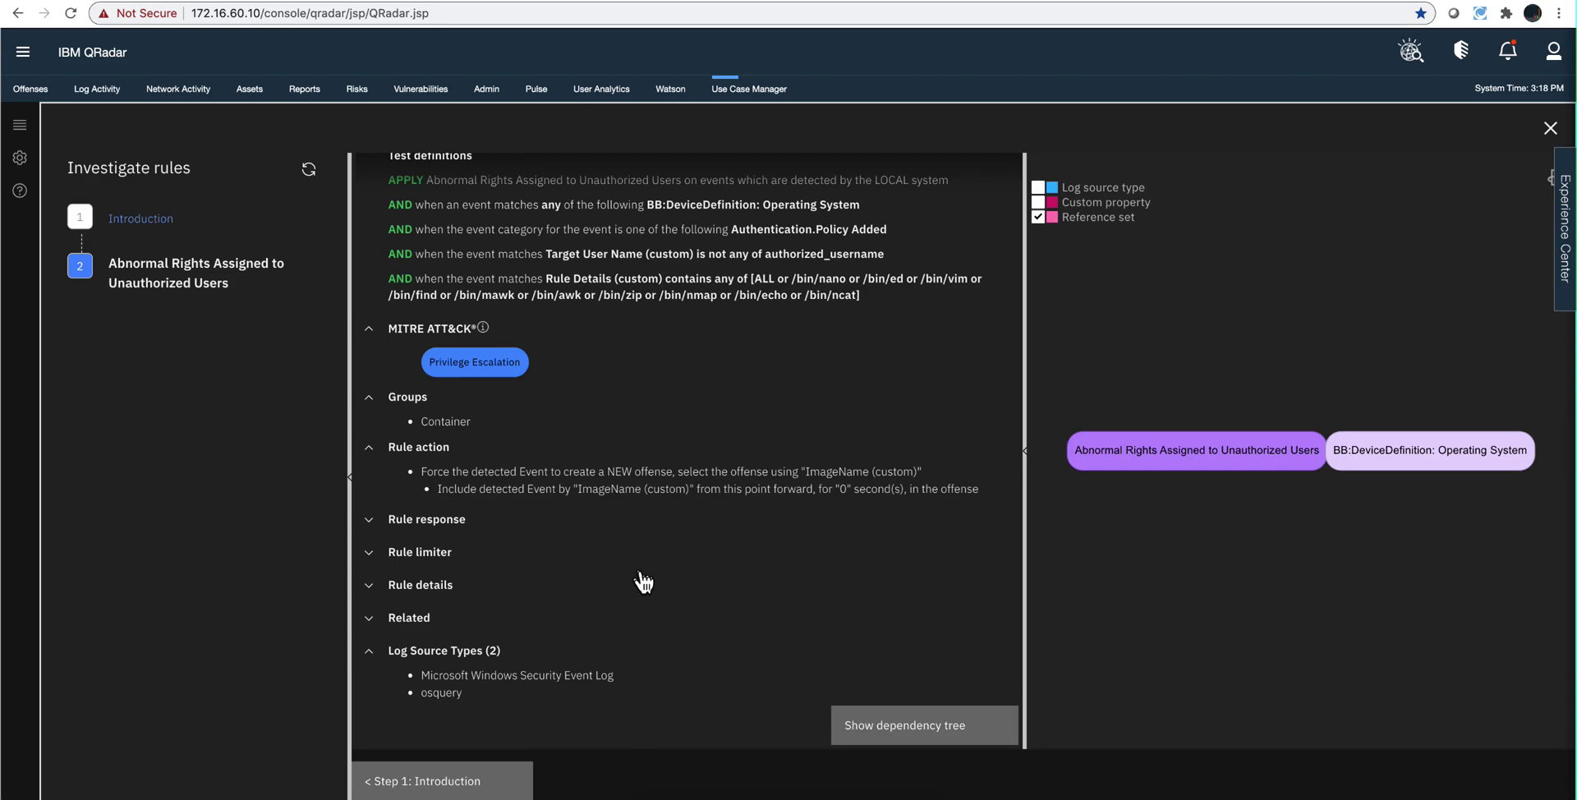
scroll(643, 582, up, 3)
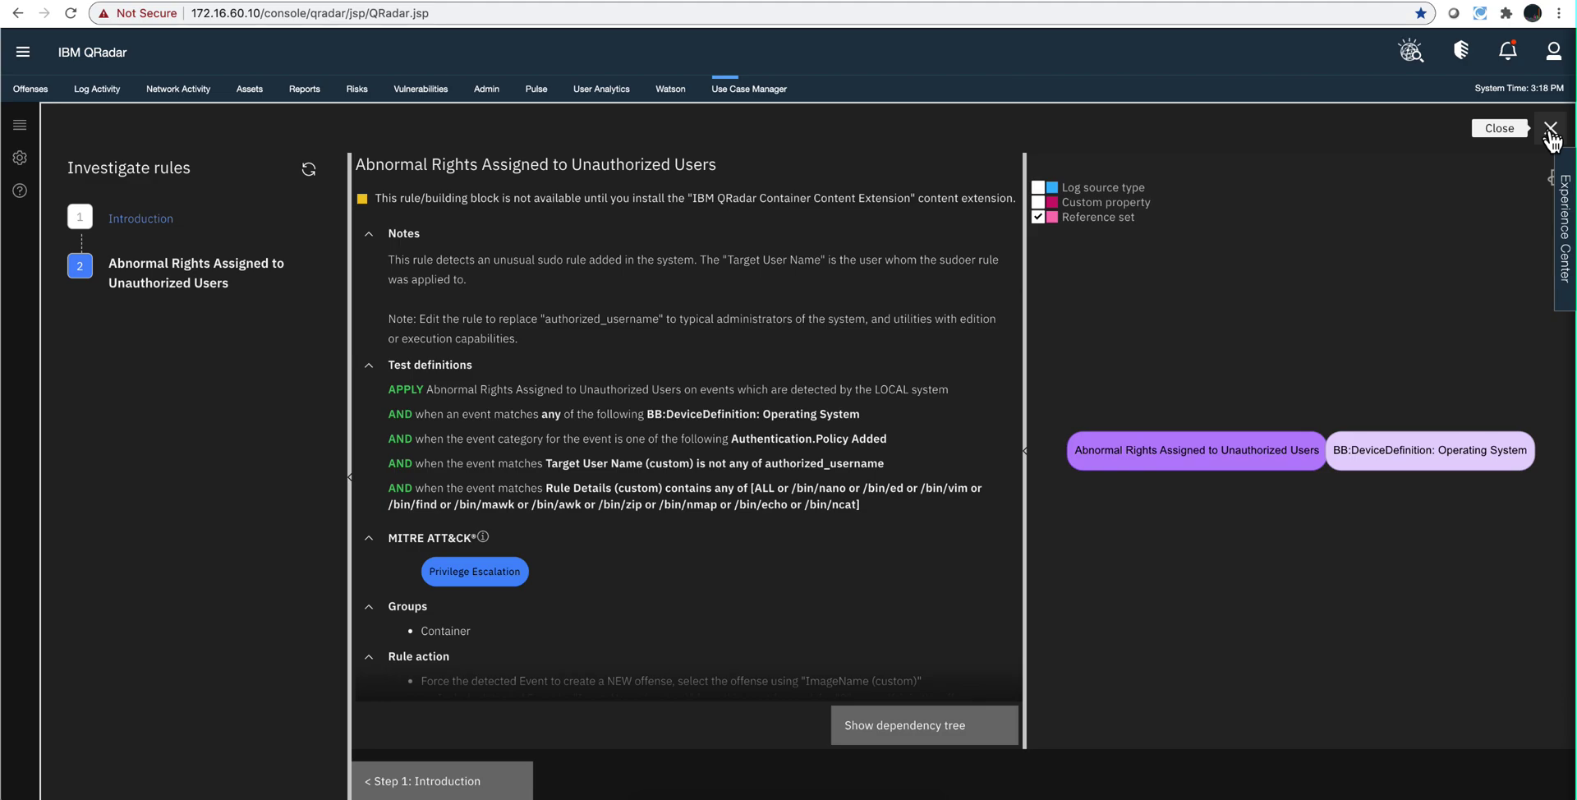
Copy the full name 'Abnormal Rights Assigned to Unauthorized Users' from its details, then close them.
click(1551, 130)
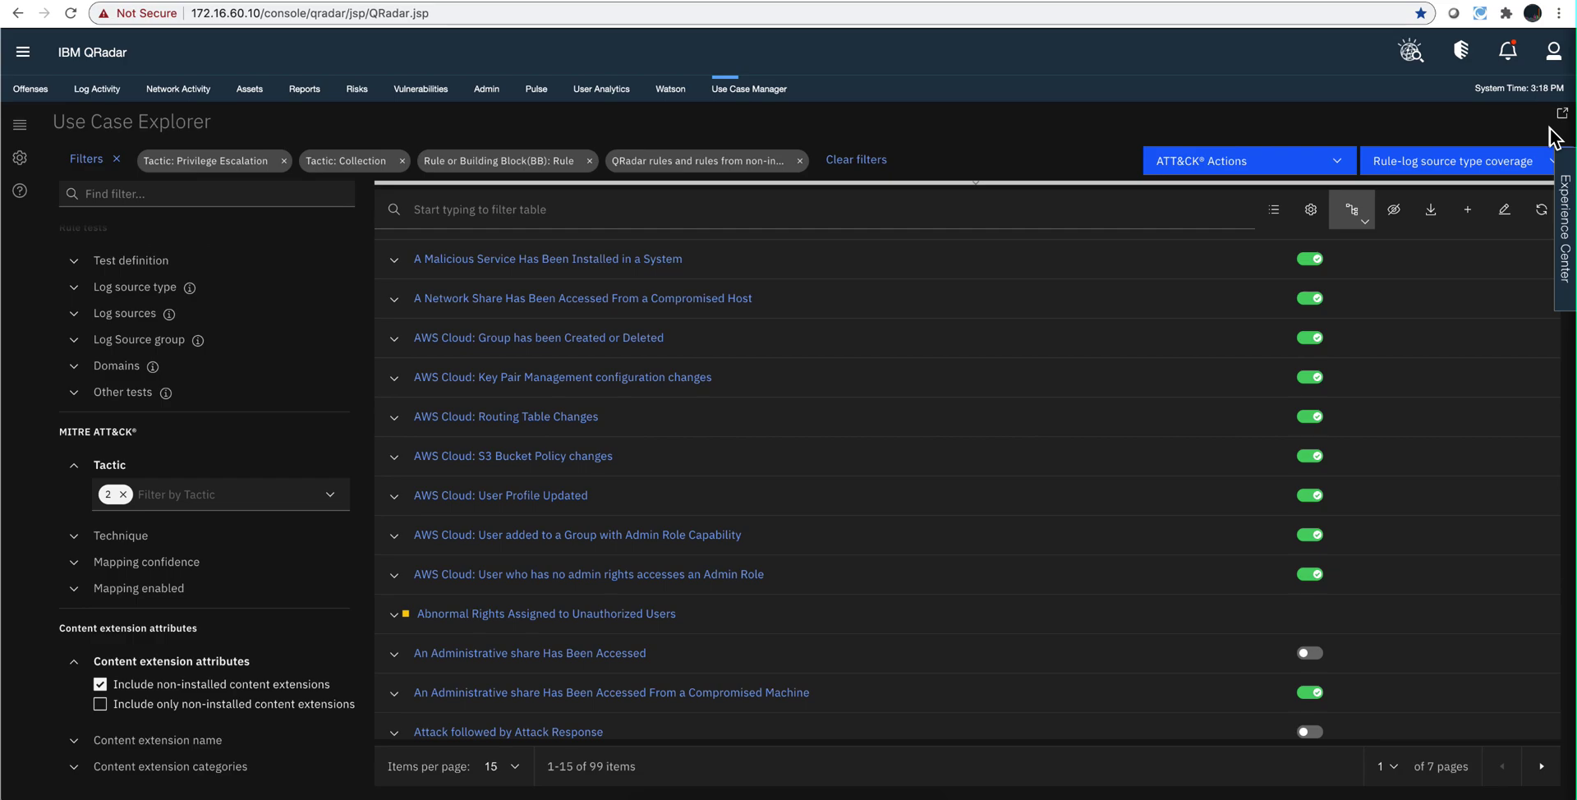
click(649, 613)
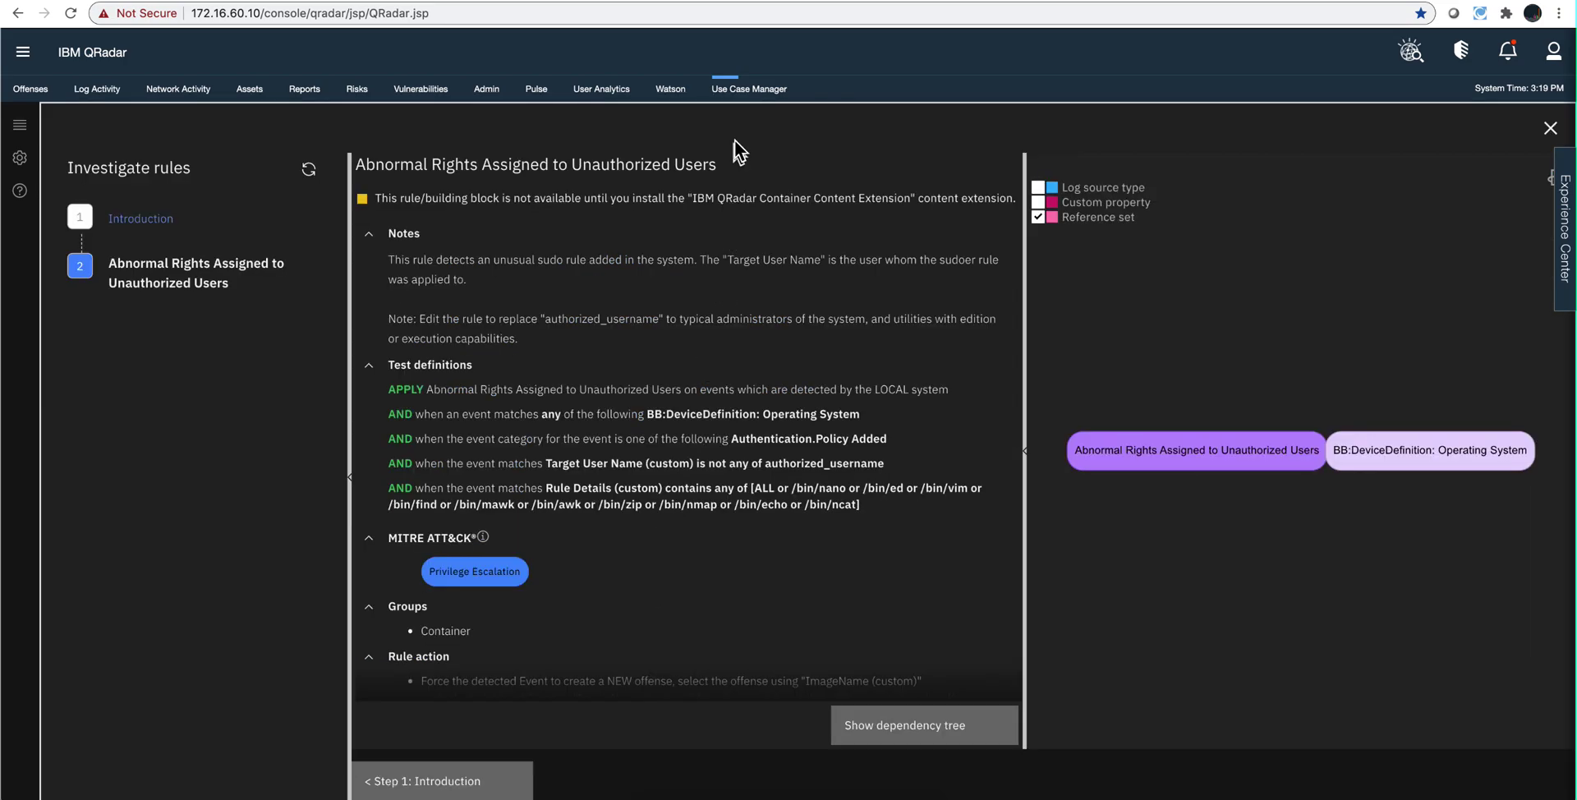
drag(715, 169, 359, 166)
key(ctrl+c)
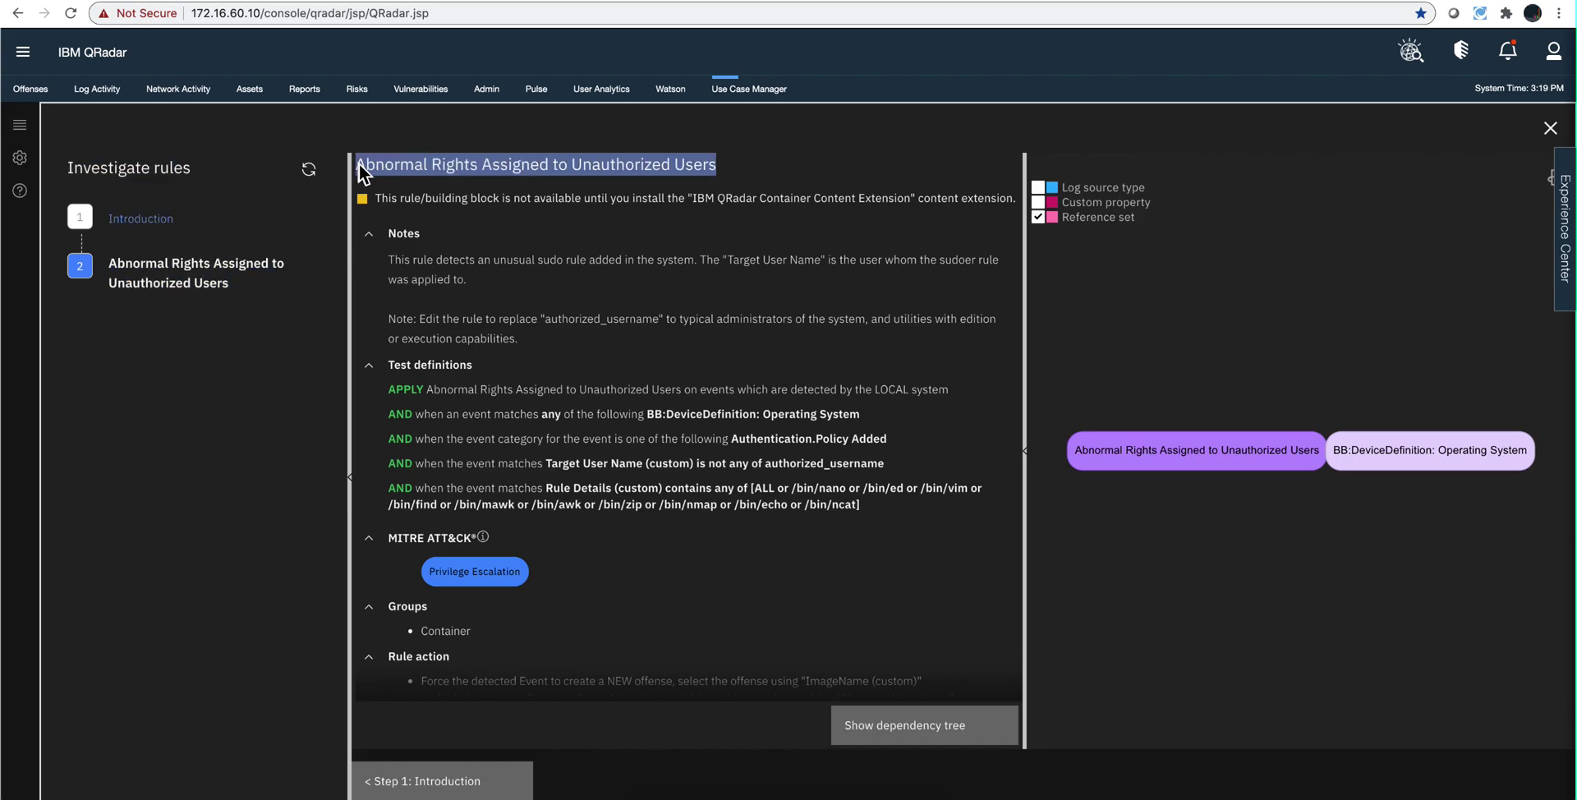
click(1550, 128)
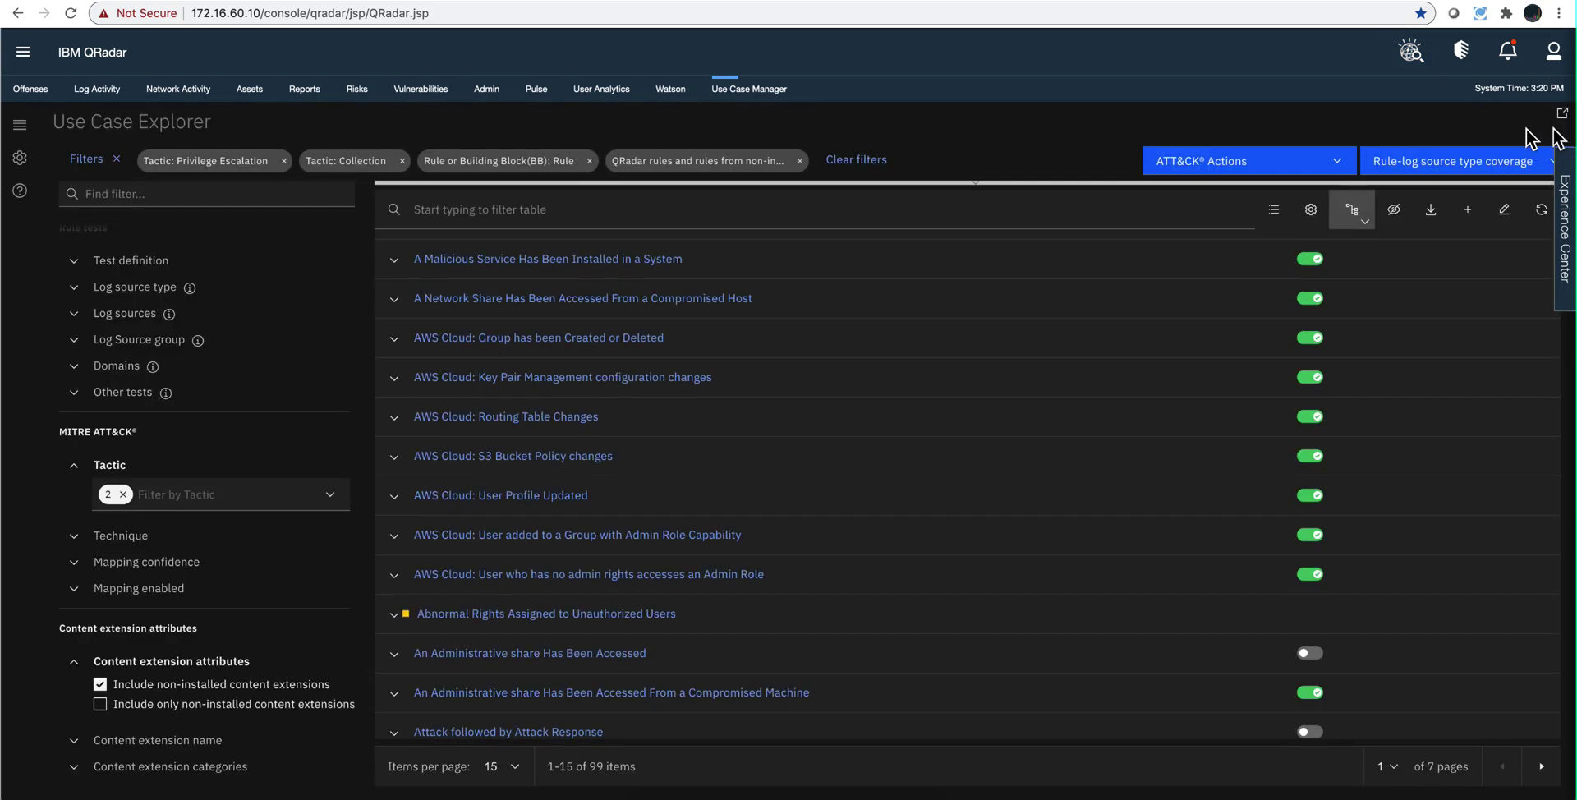
Reload defaults, then filter by the pasted rule name including non-installed content extensions.
click(743, 92)
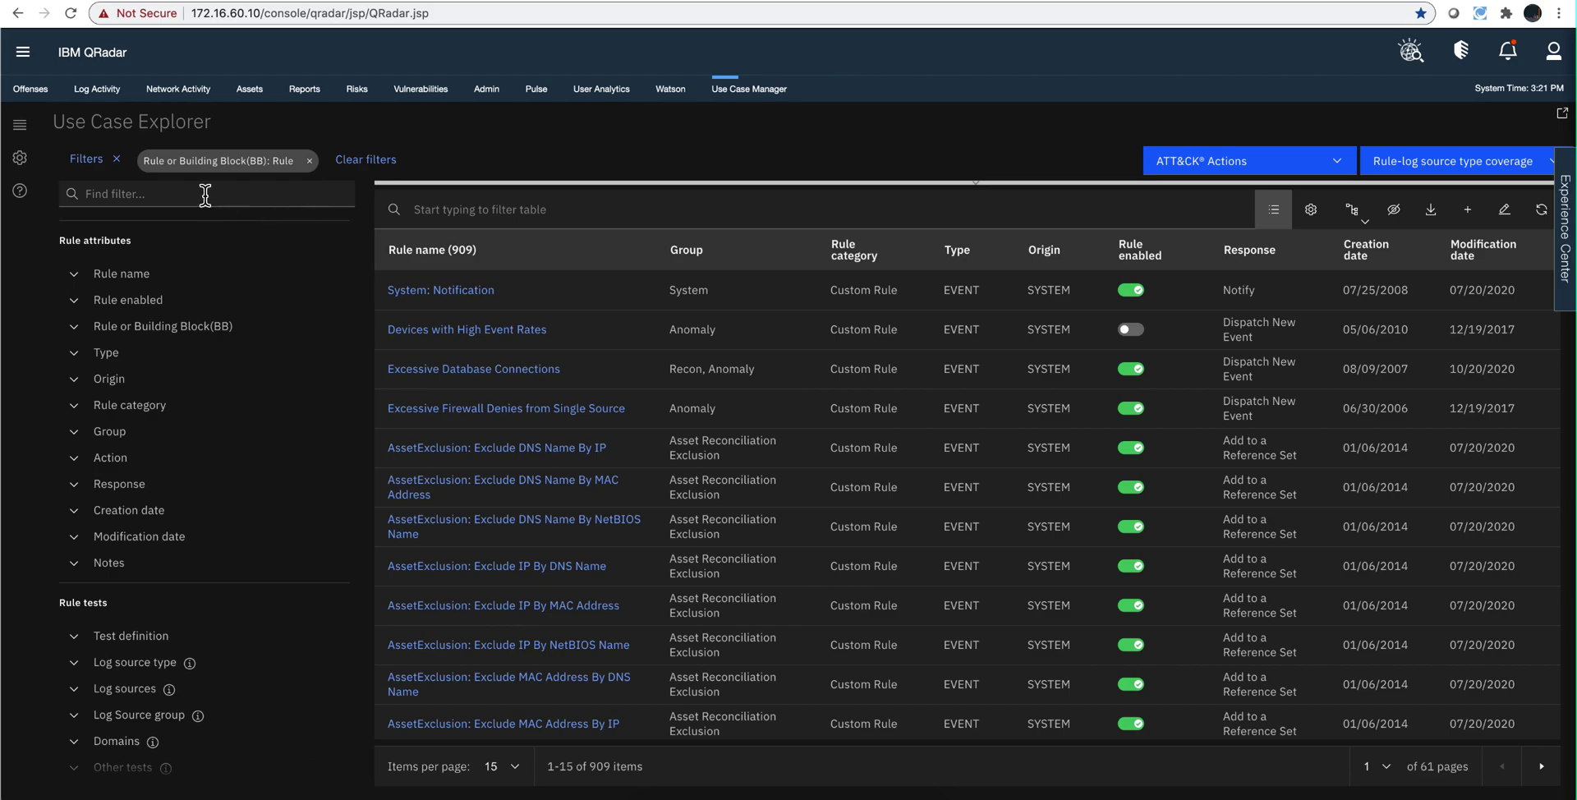
click(206, 194)
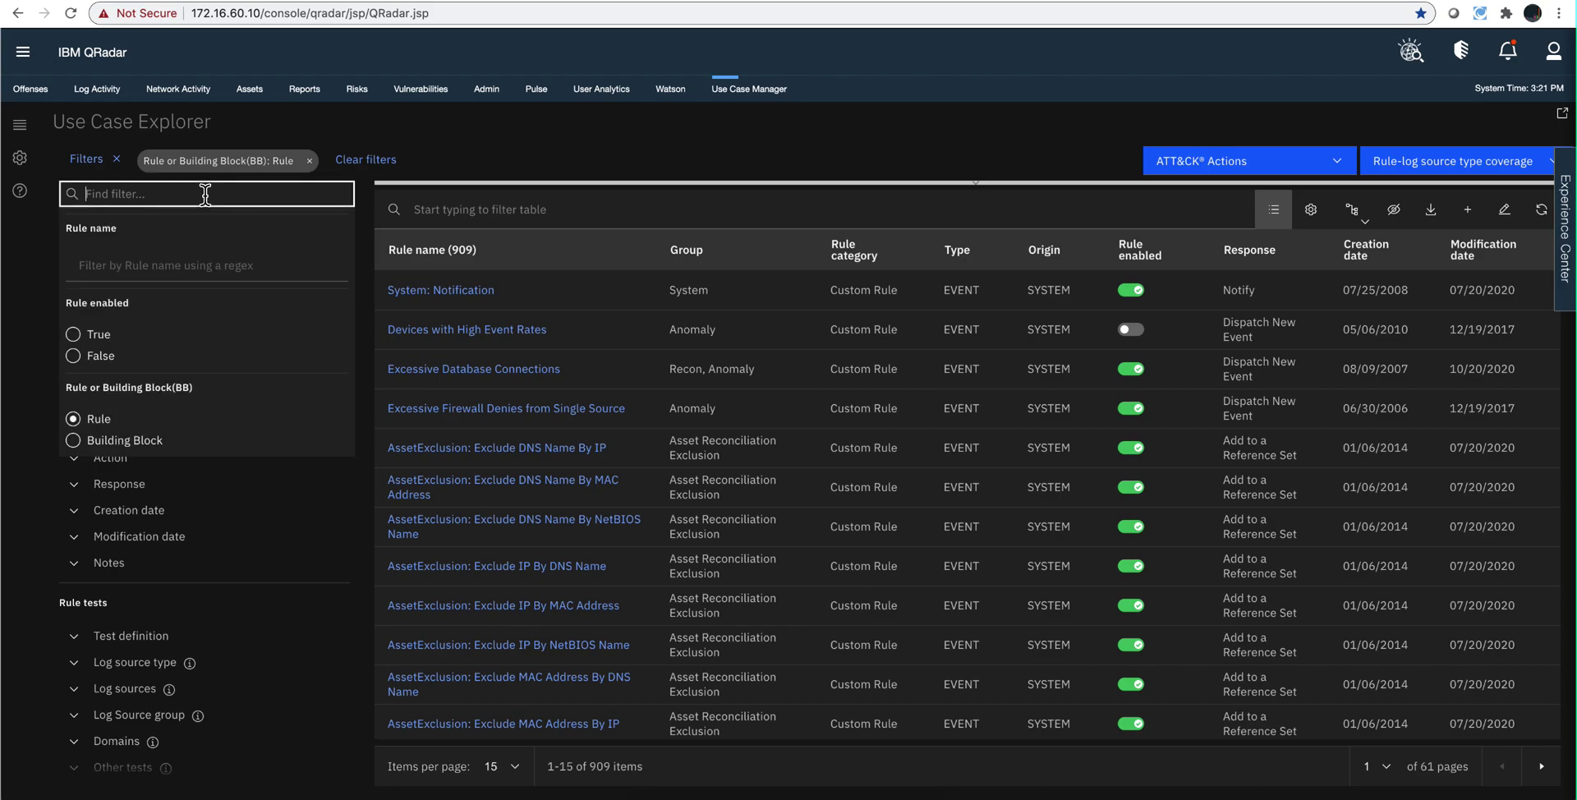
click(154, 265)
key(ctrl+v)
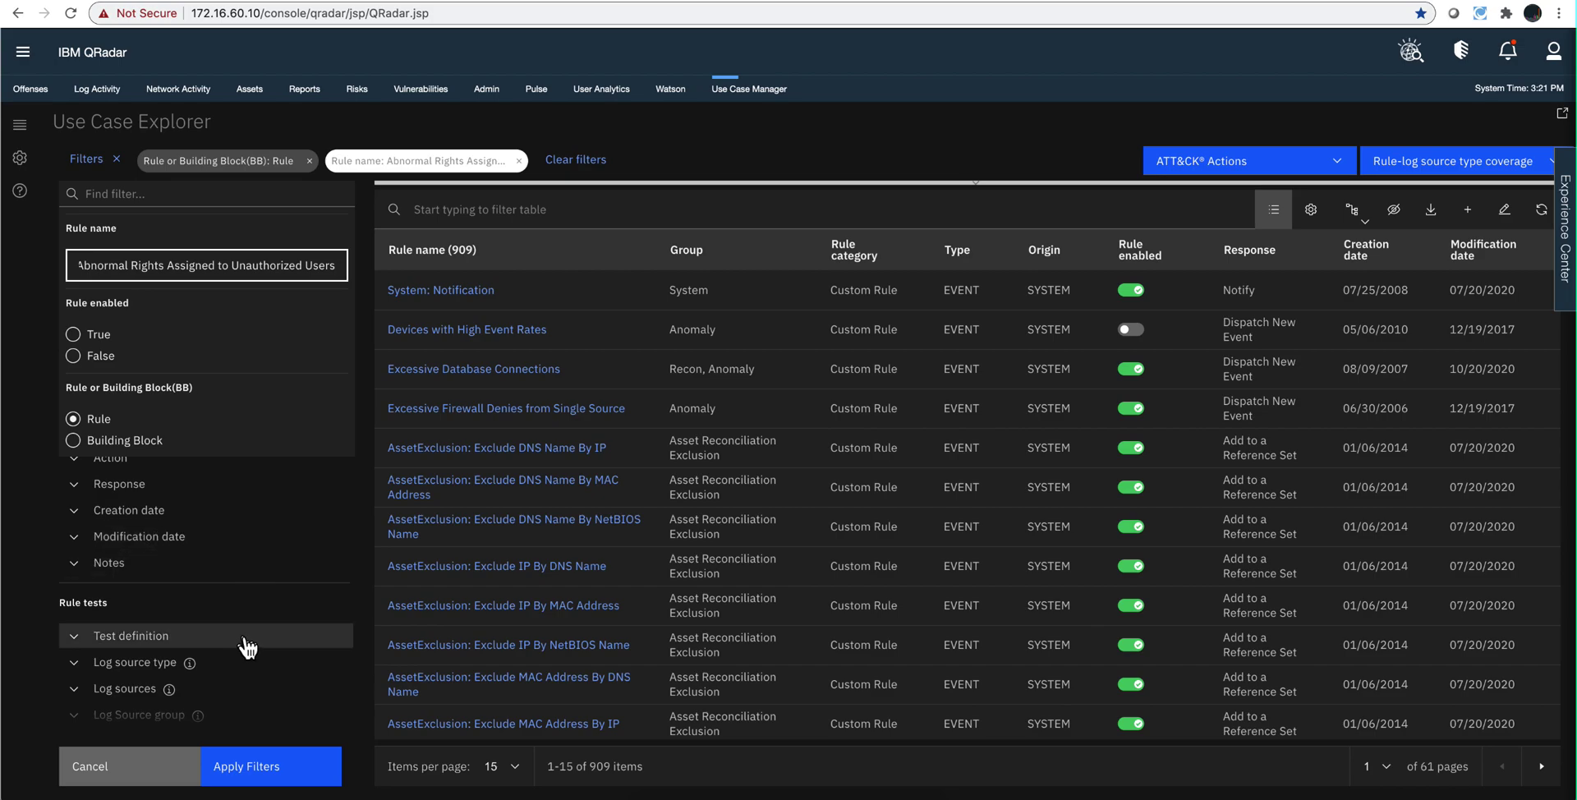
scroll(296, 653, down, 3)
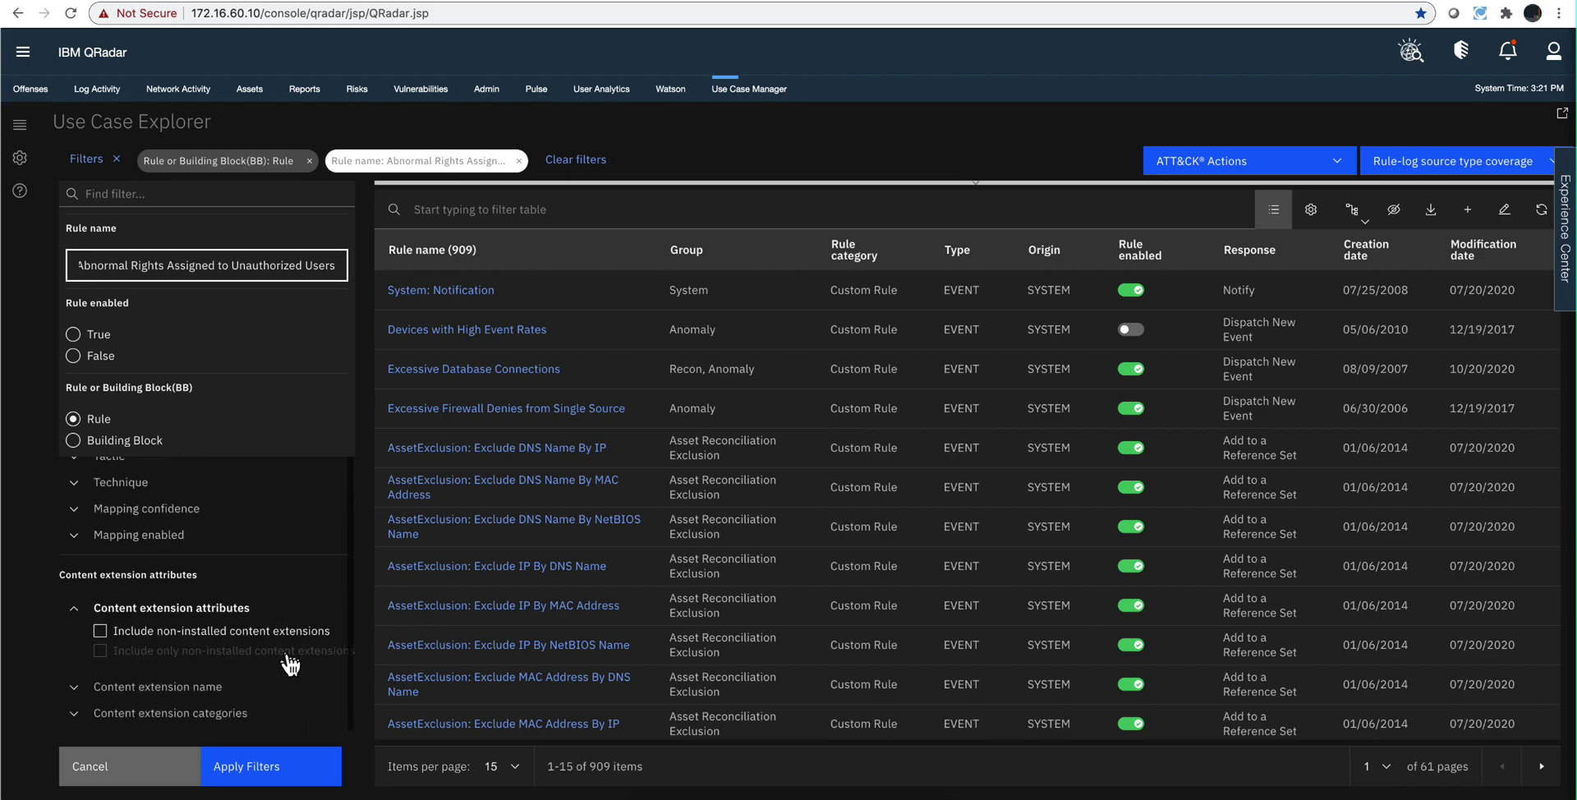
click(102, 631)
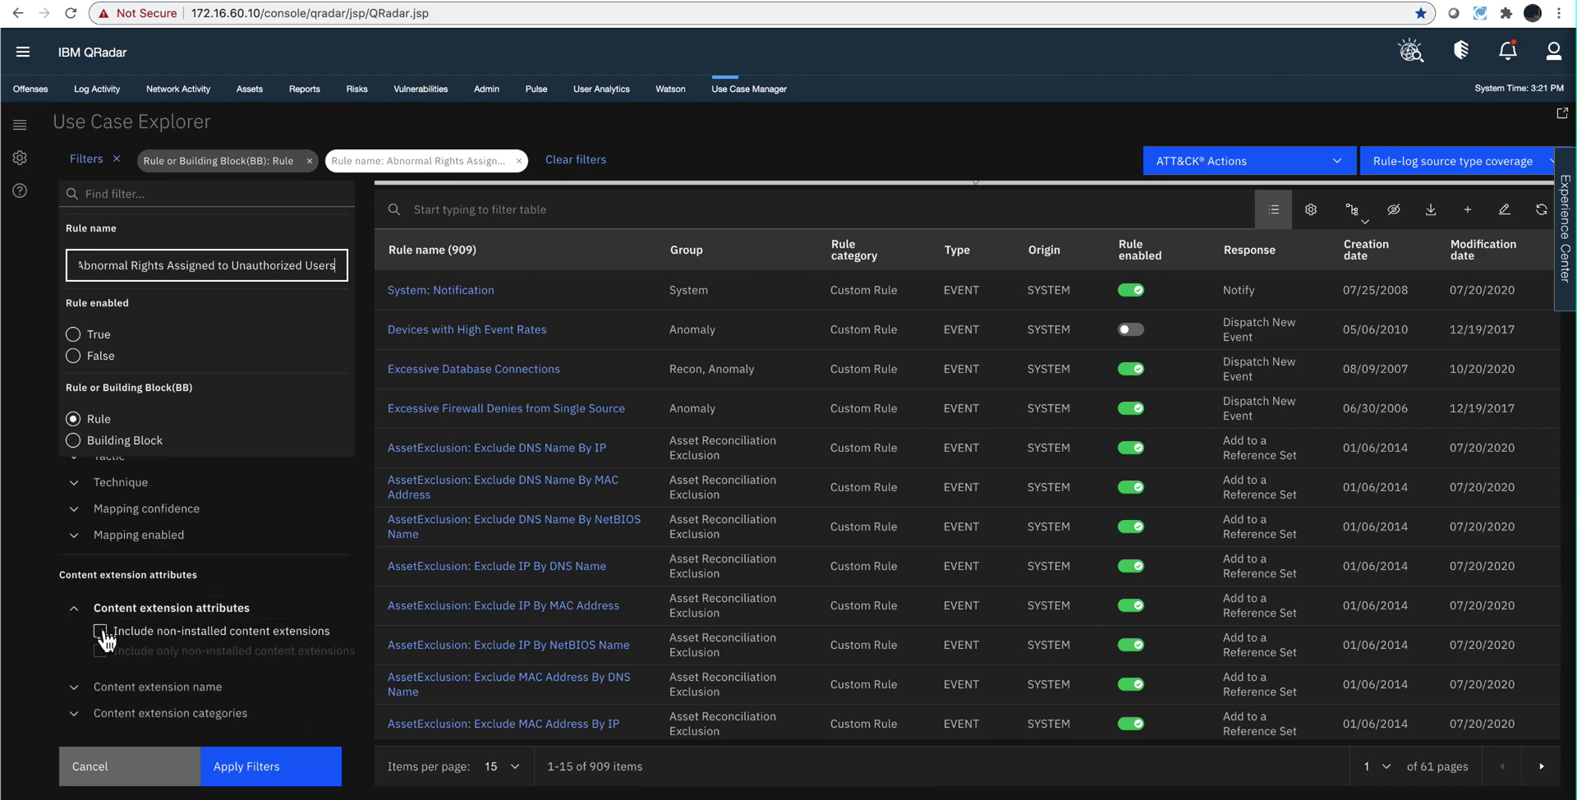
click(271, 766)
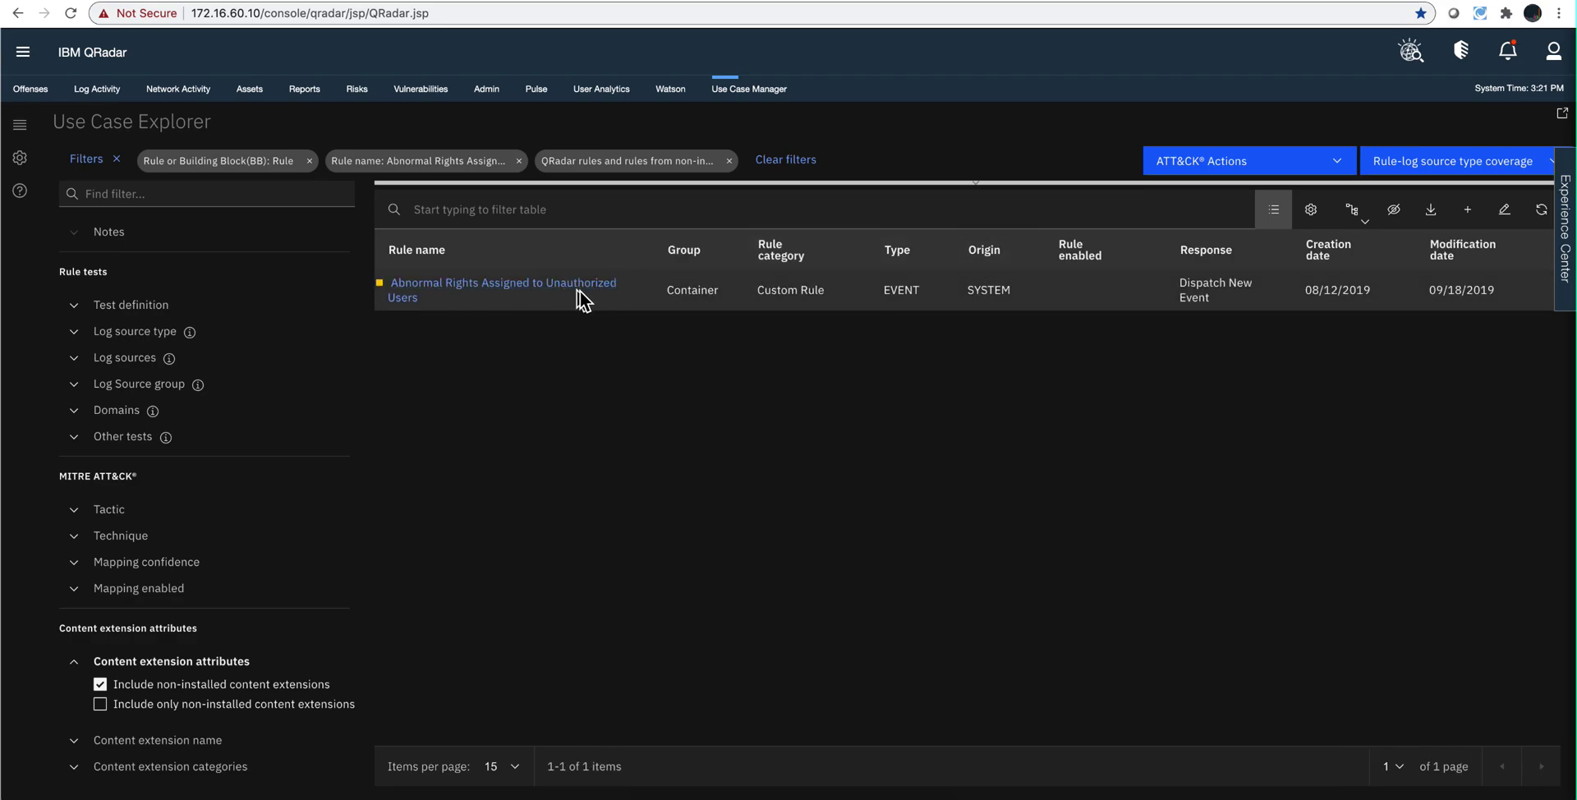
Show the 'Content extension: Content extension name' column in the rules table.
click(1311, 211)
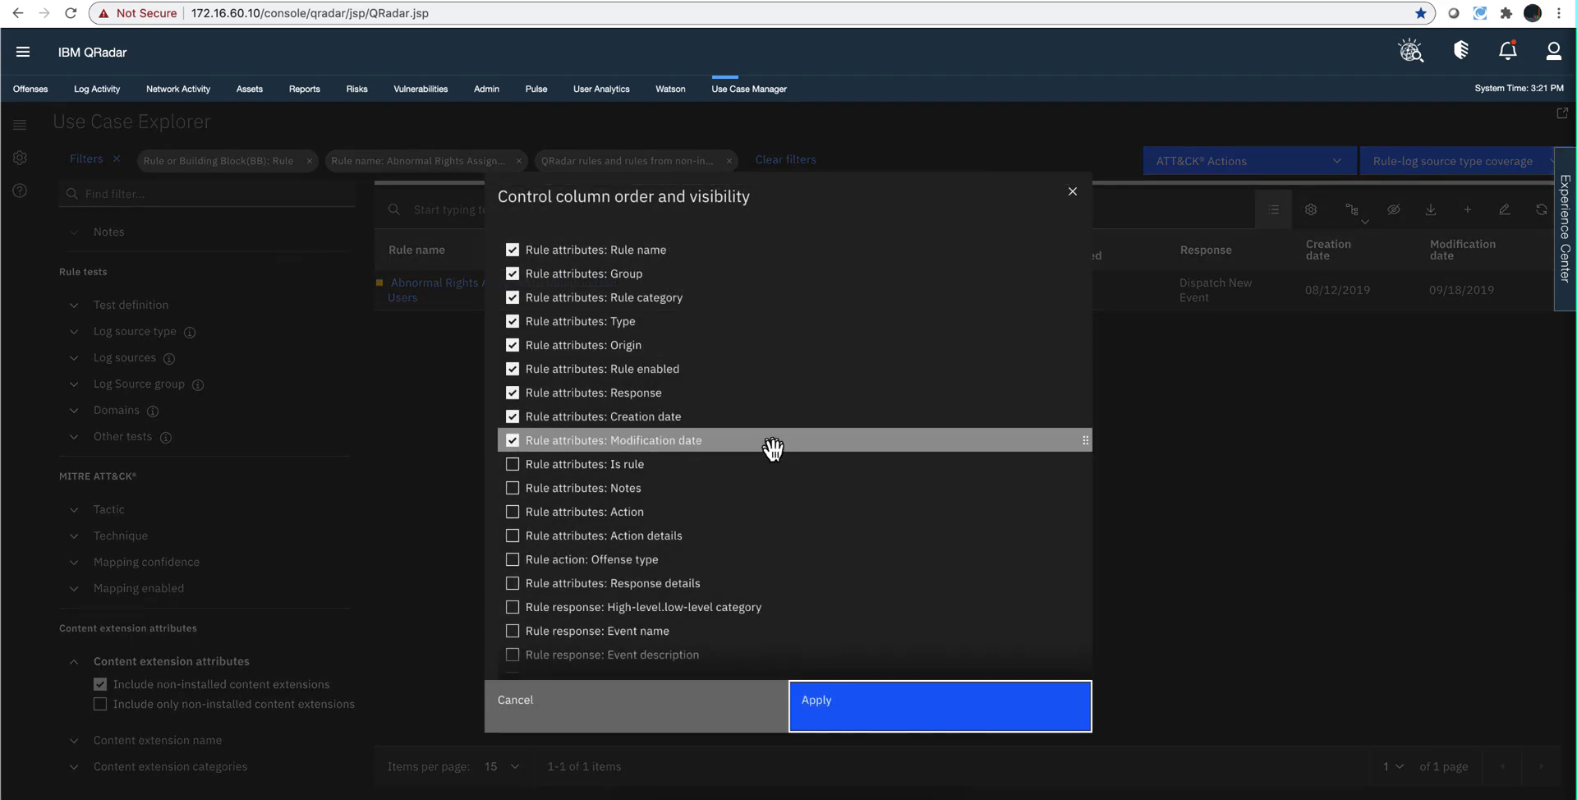
scroll(582, 579, down, 3)
scroll(582, 579, down, 3)
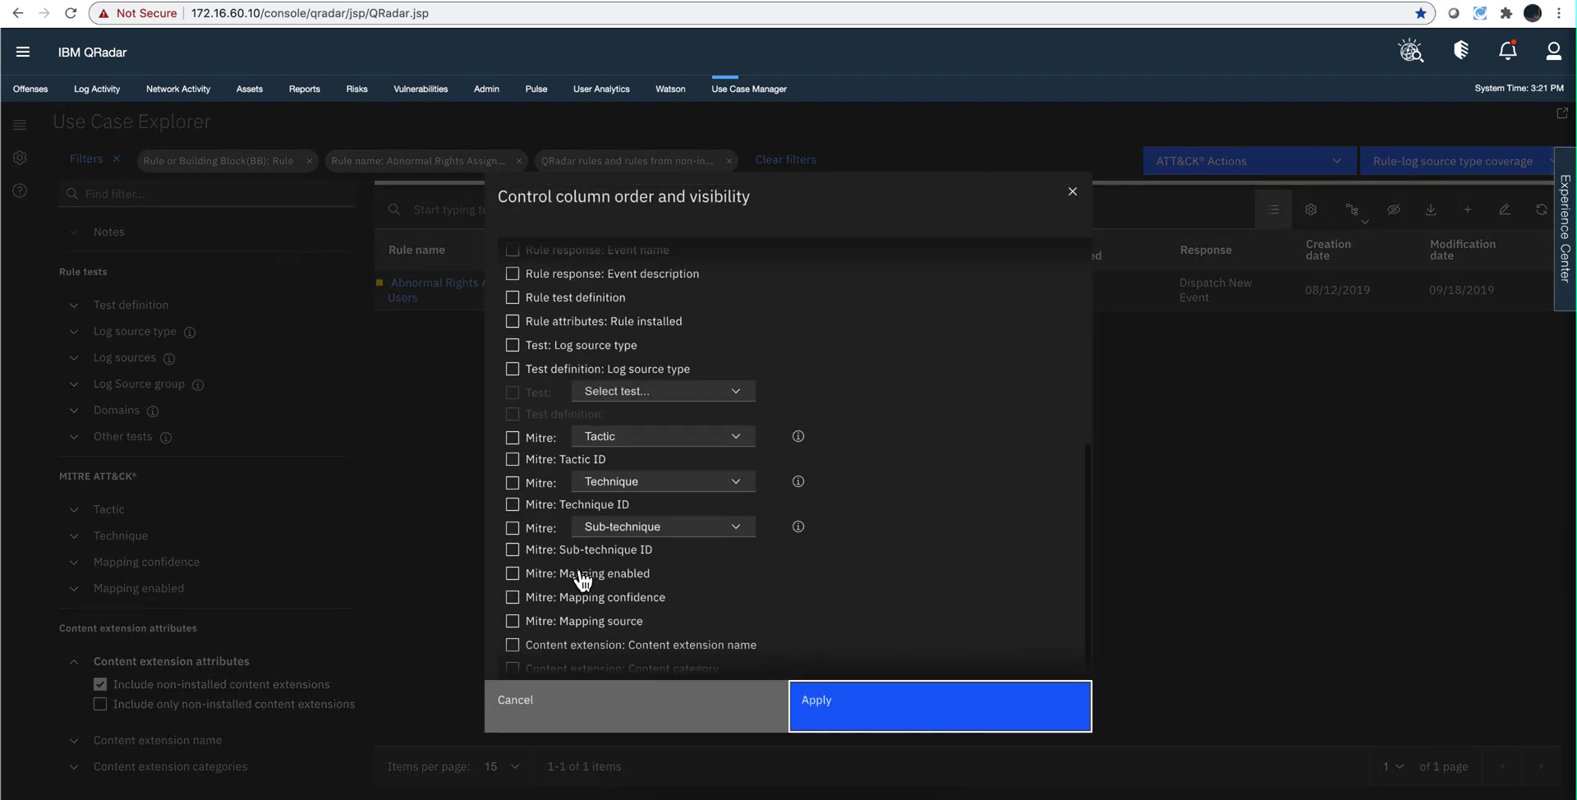
click(544, 649)
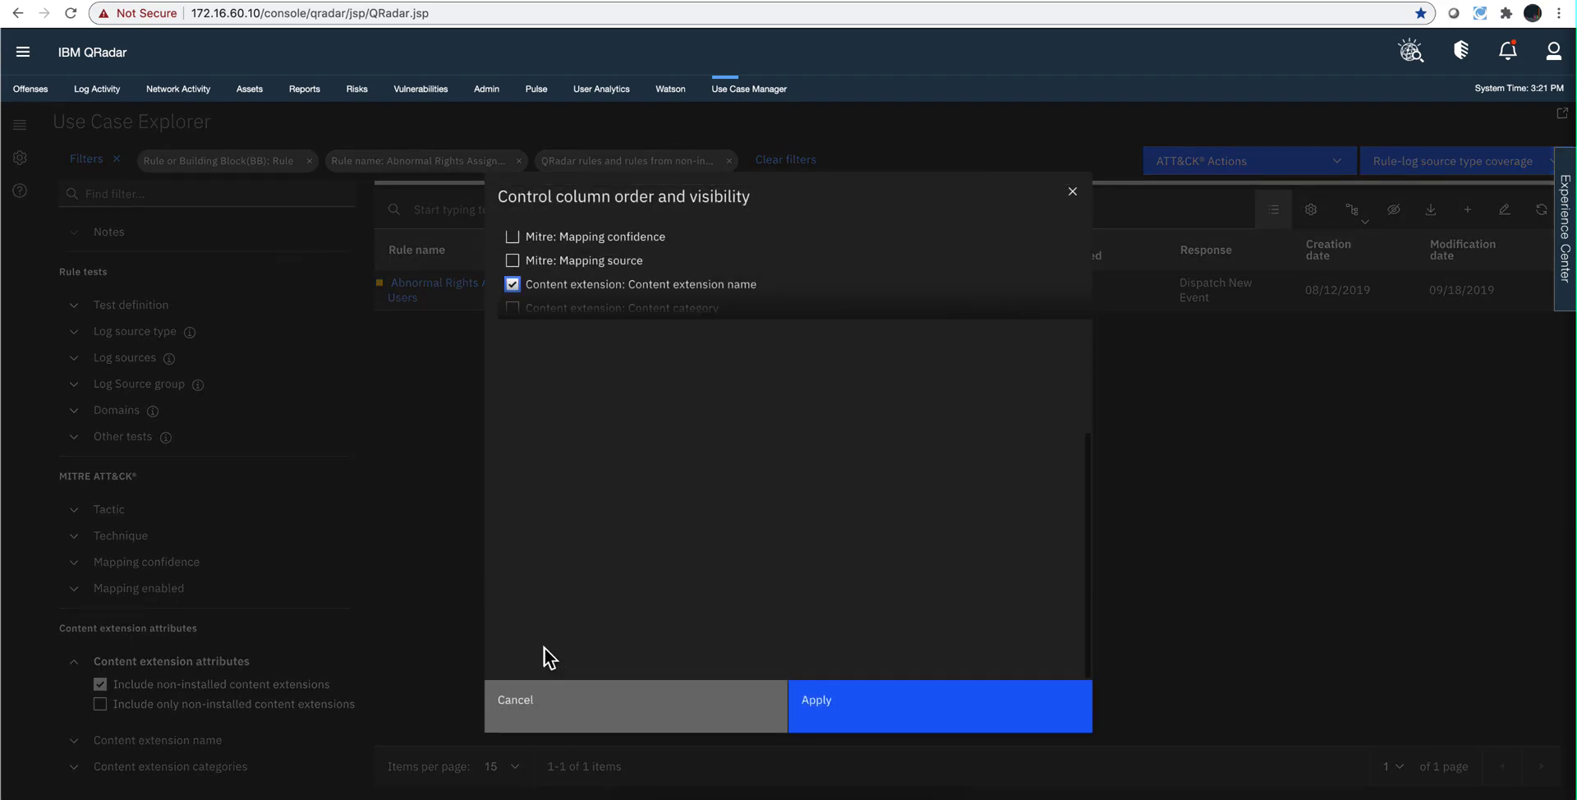
click(924, 726)
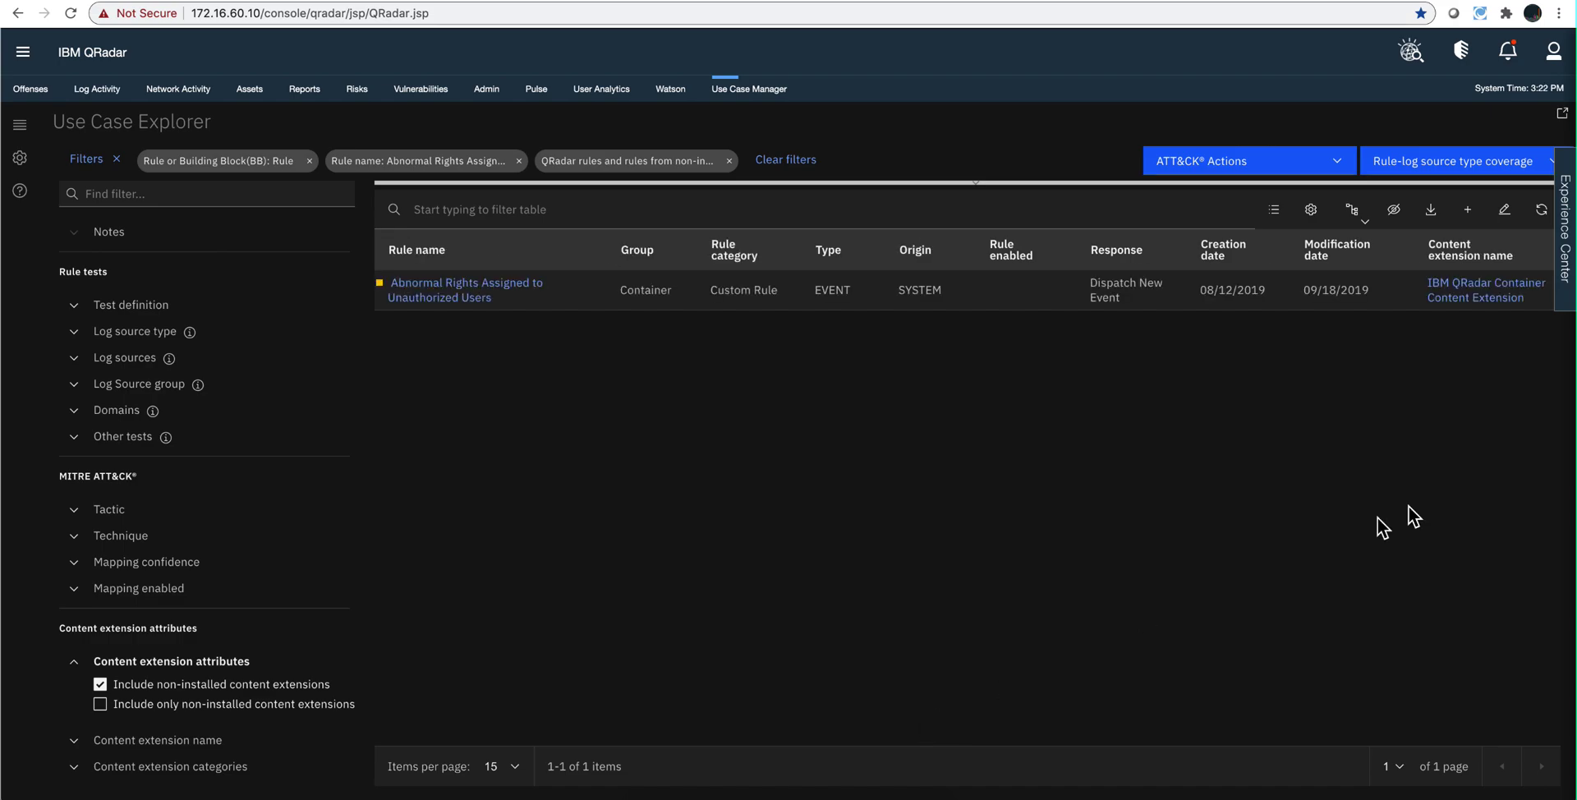
Check the rule's content extension details, then reload the explorer to list all 909 rules.
click(1481, 289)
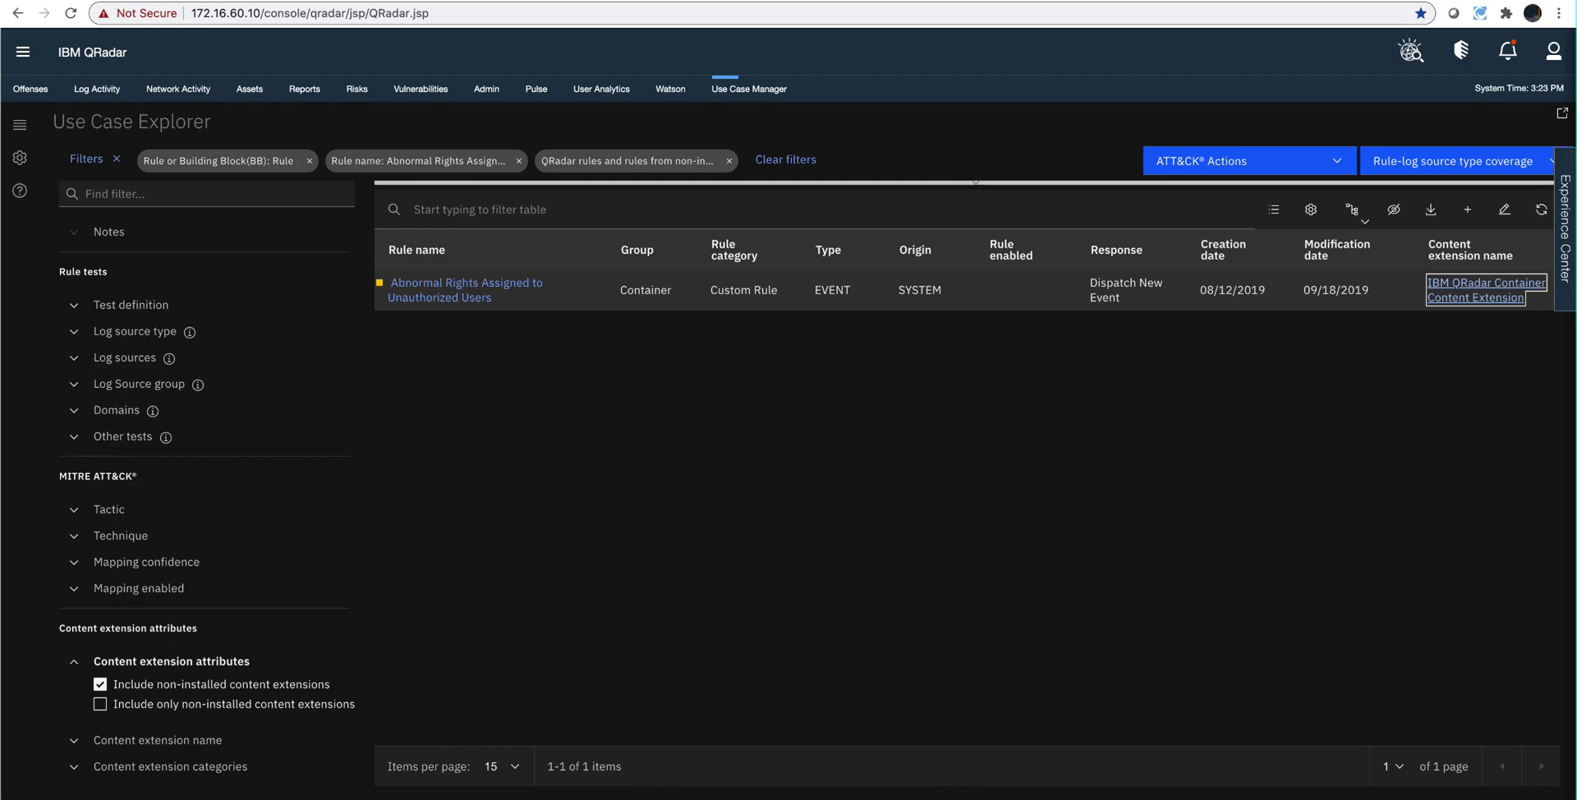
click(752, 91)
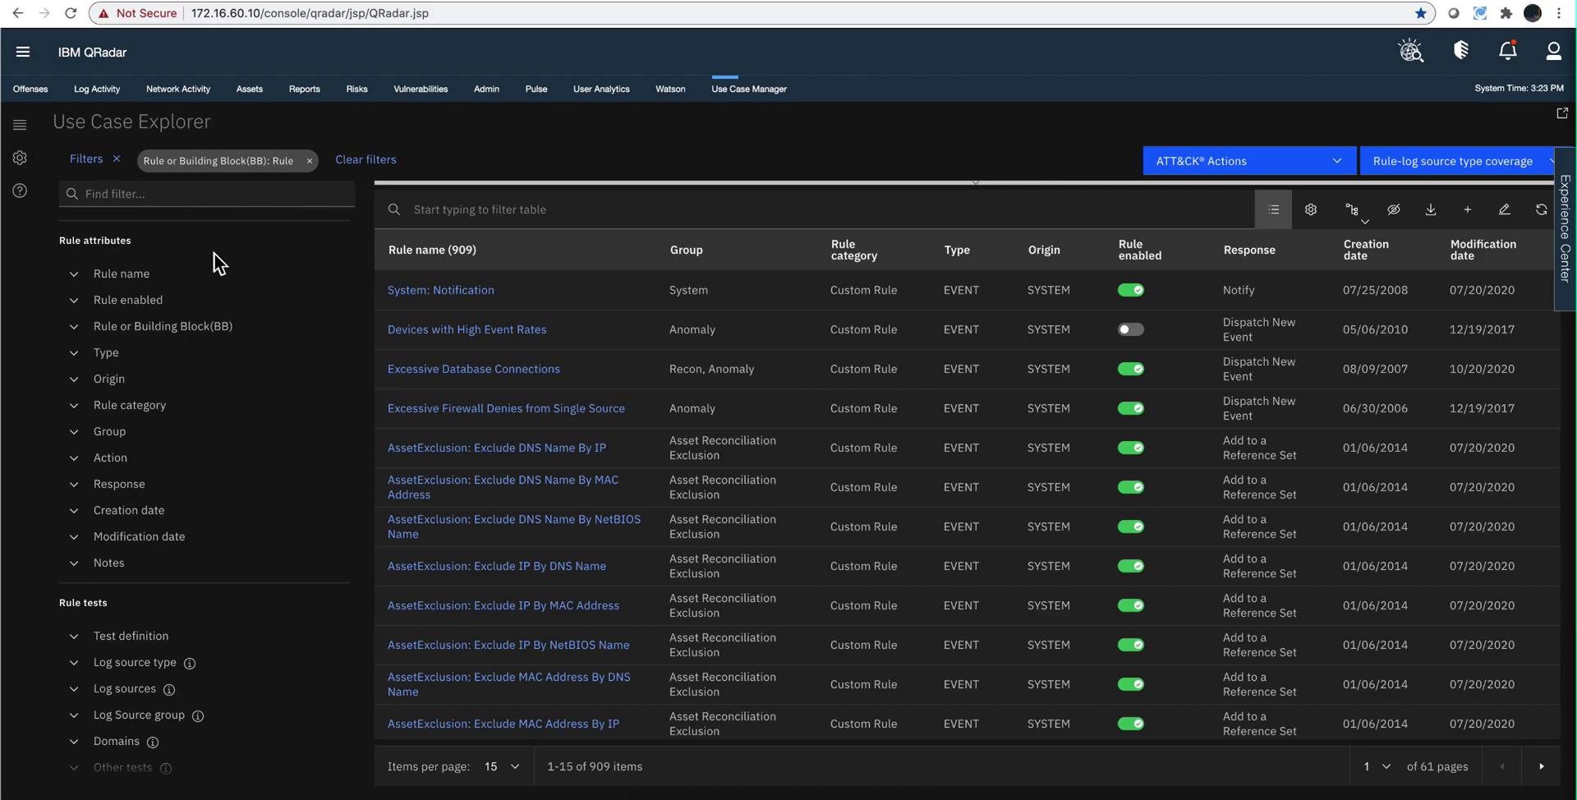
Filter by the Amazon AWS CloudTrail log source type, leaving 112 rules across 8 pages.
click(204, 205)
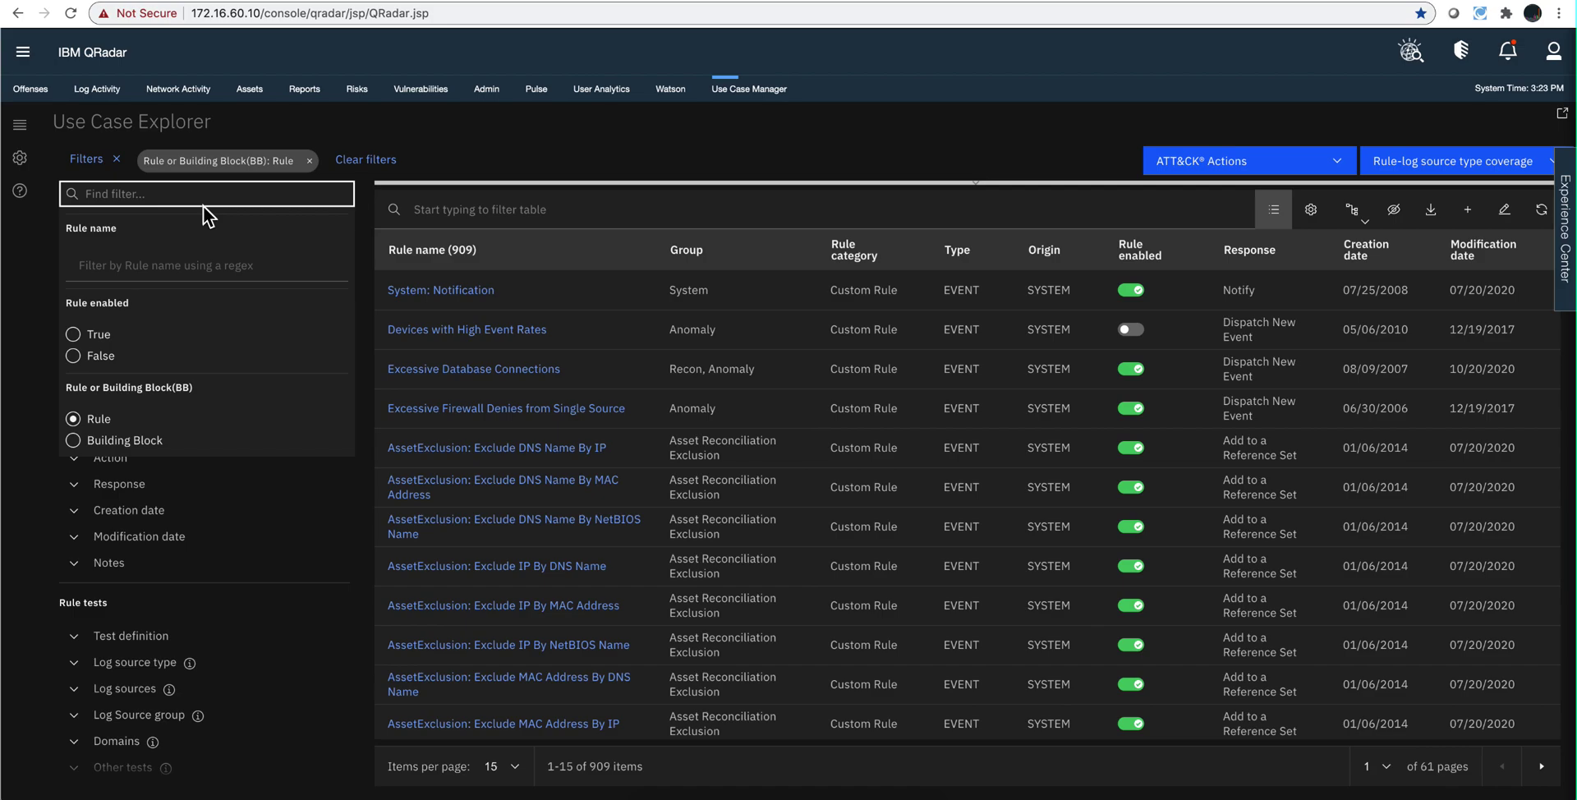
click(72, 503)
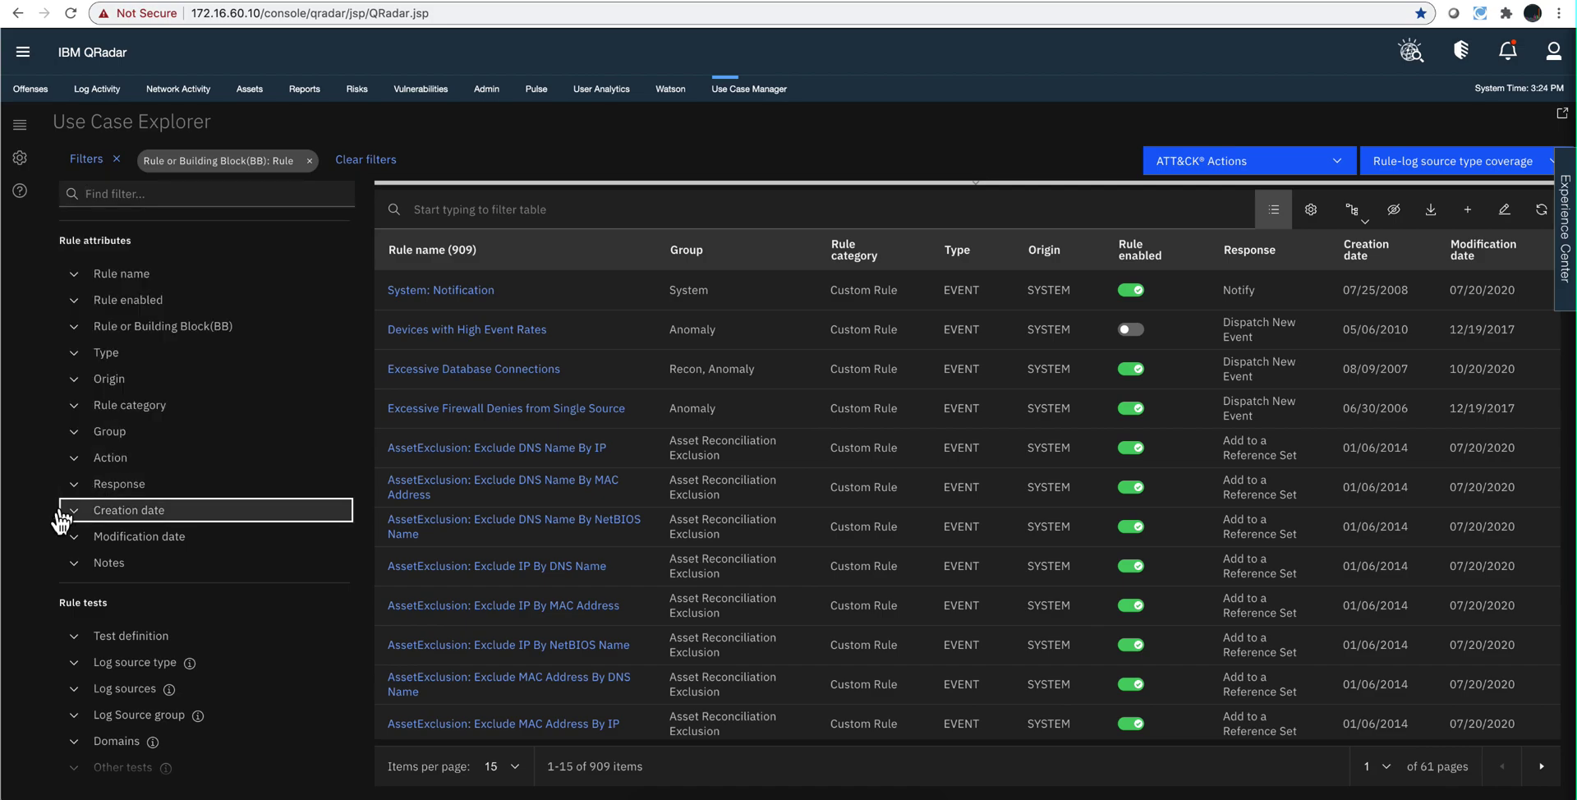
scroll(127, 563, down, 2)
scroll(127, 563, down, 1)
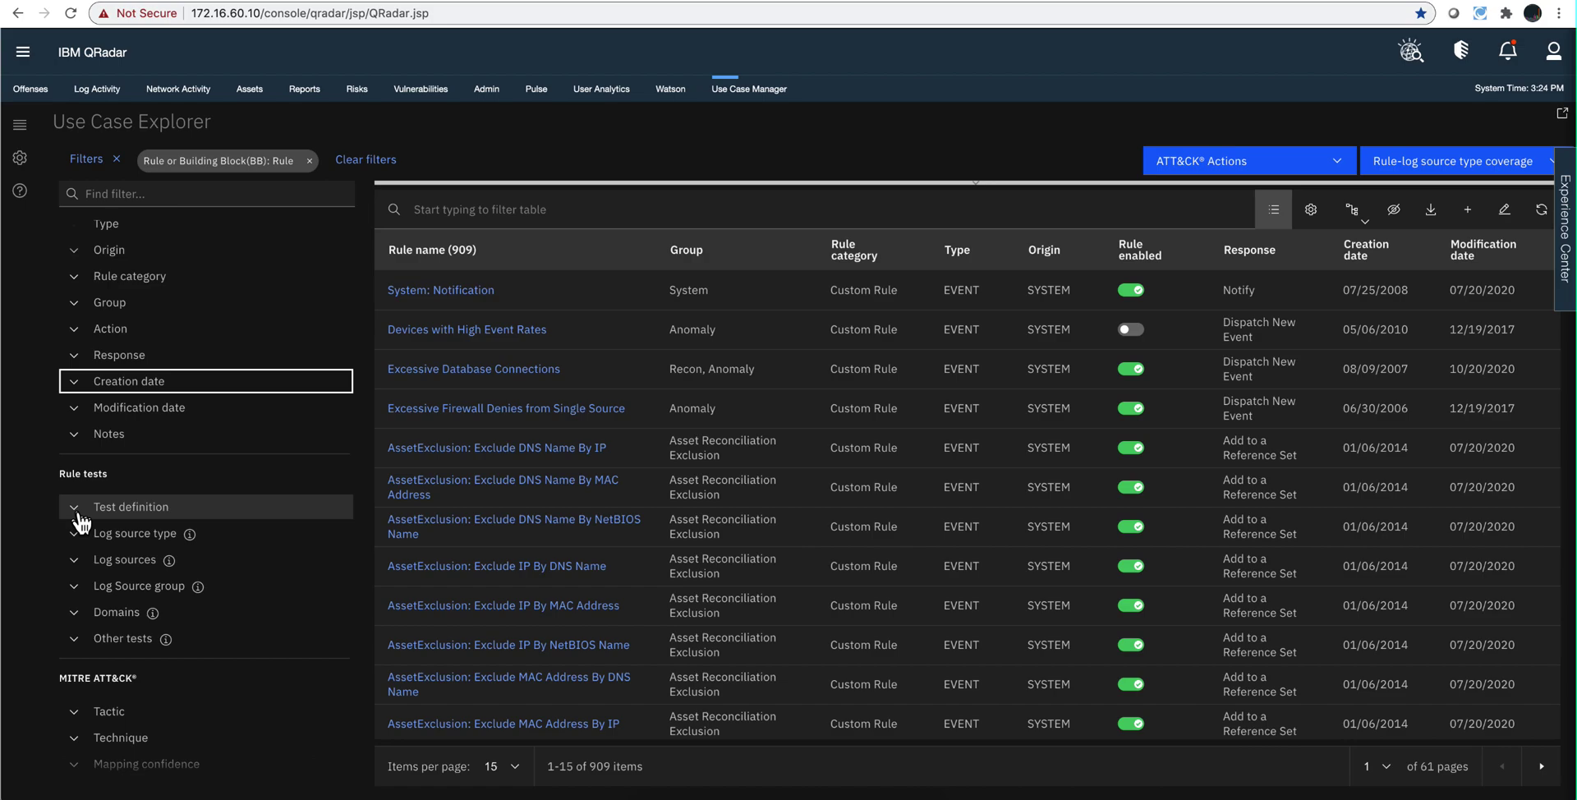
click(79, 566)
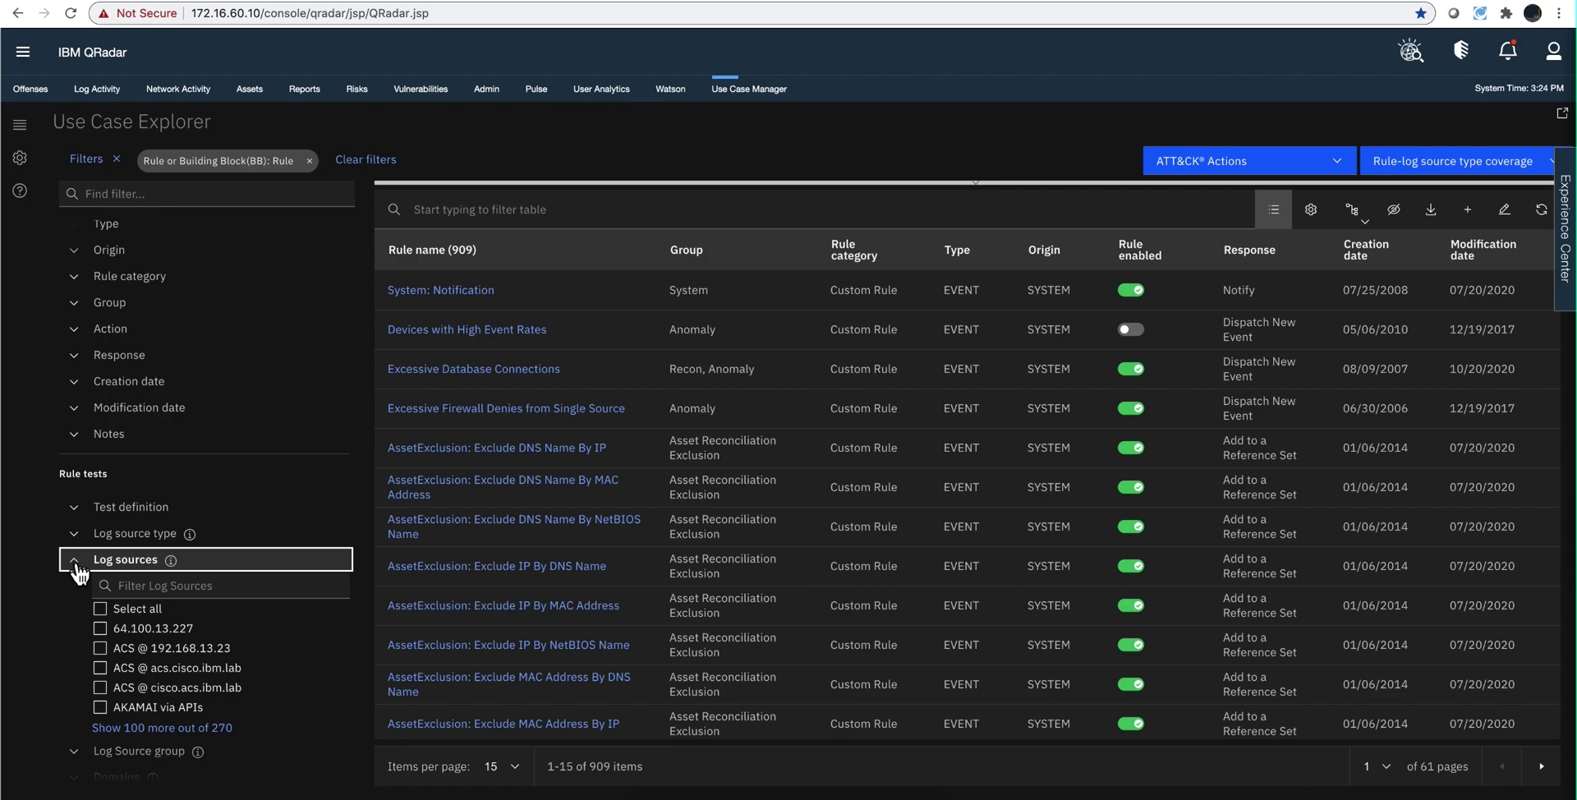
click(76, 563)
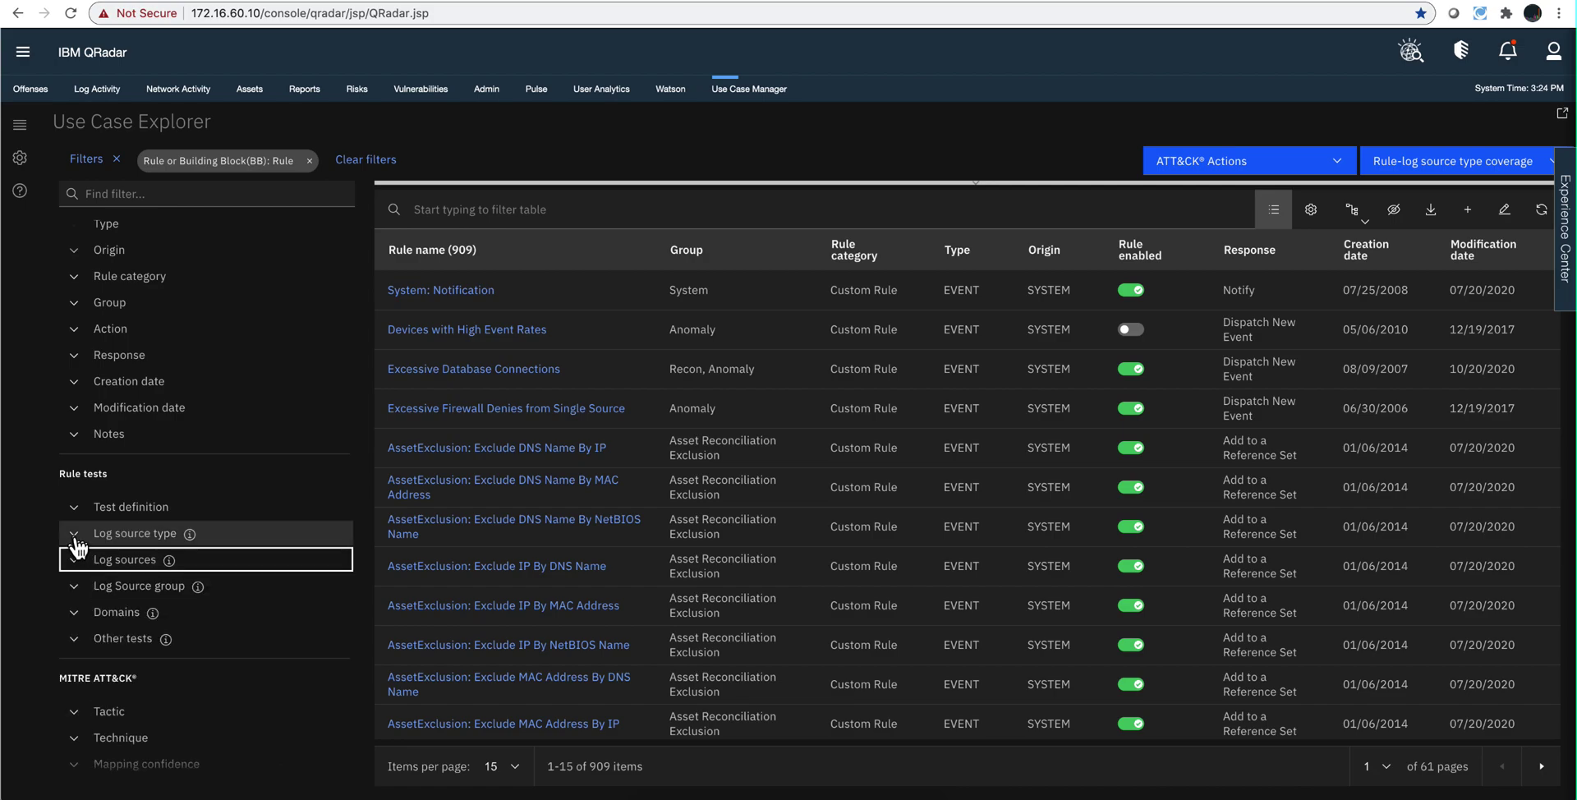
click(76, 537)
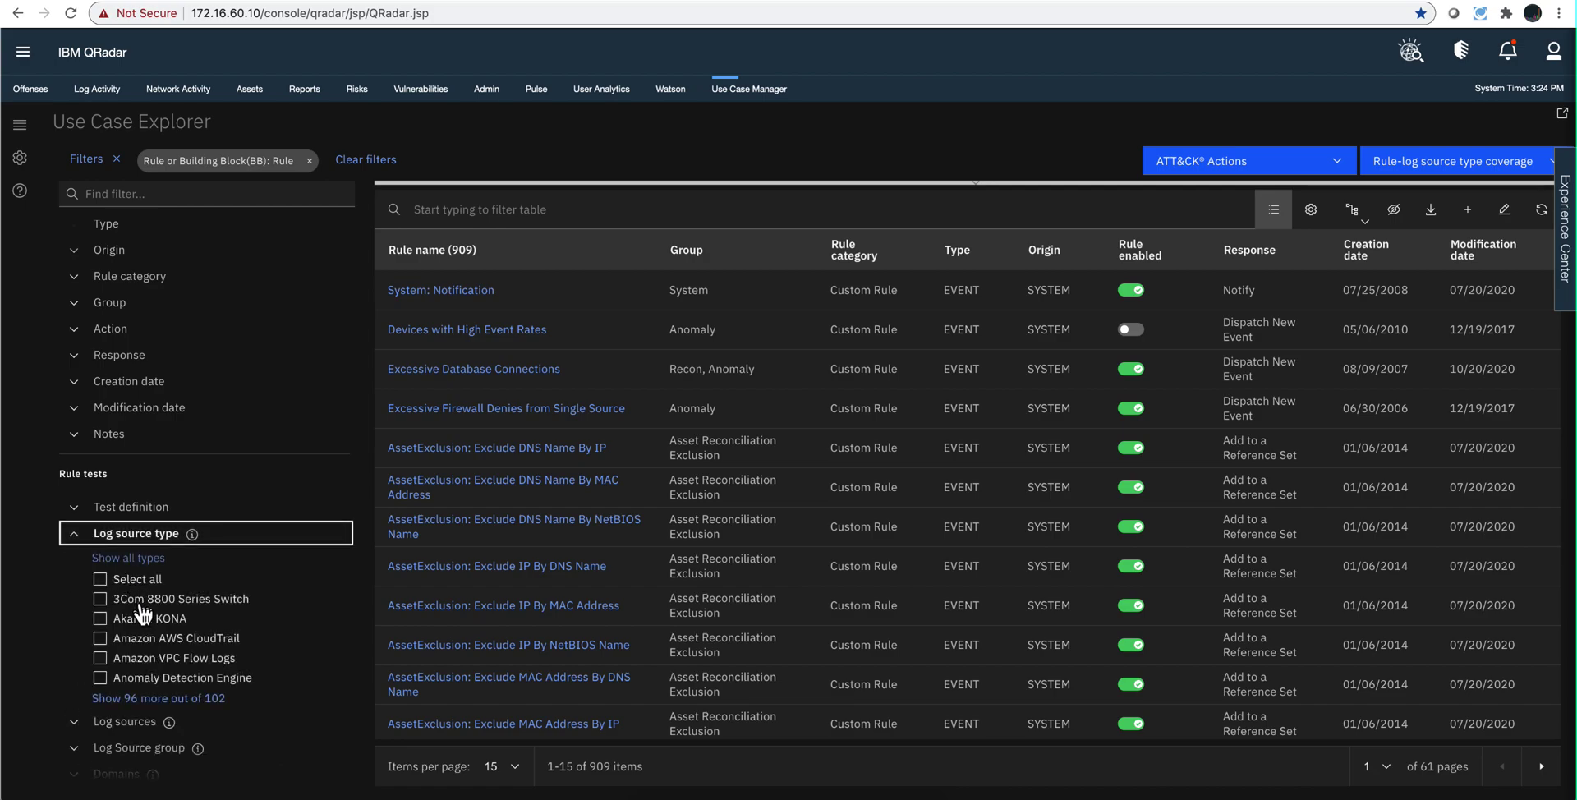
scroll(141, 620, down, 1)
click(100, 630)
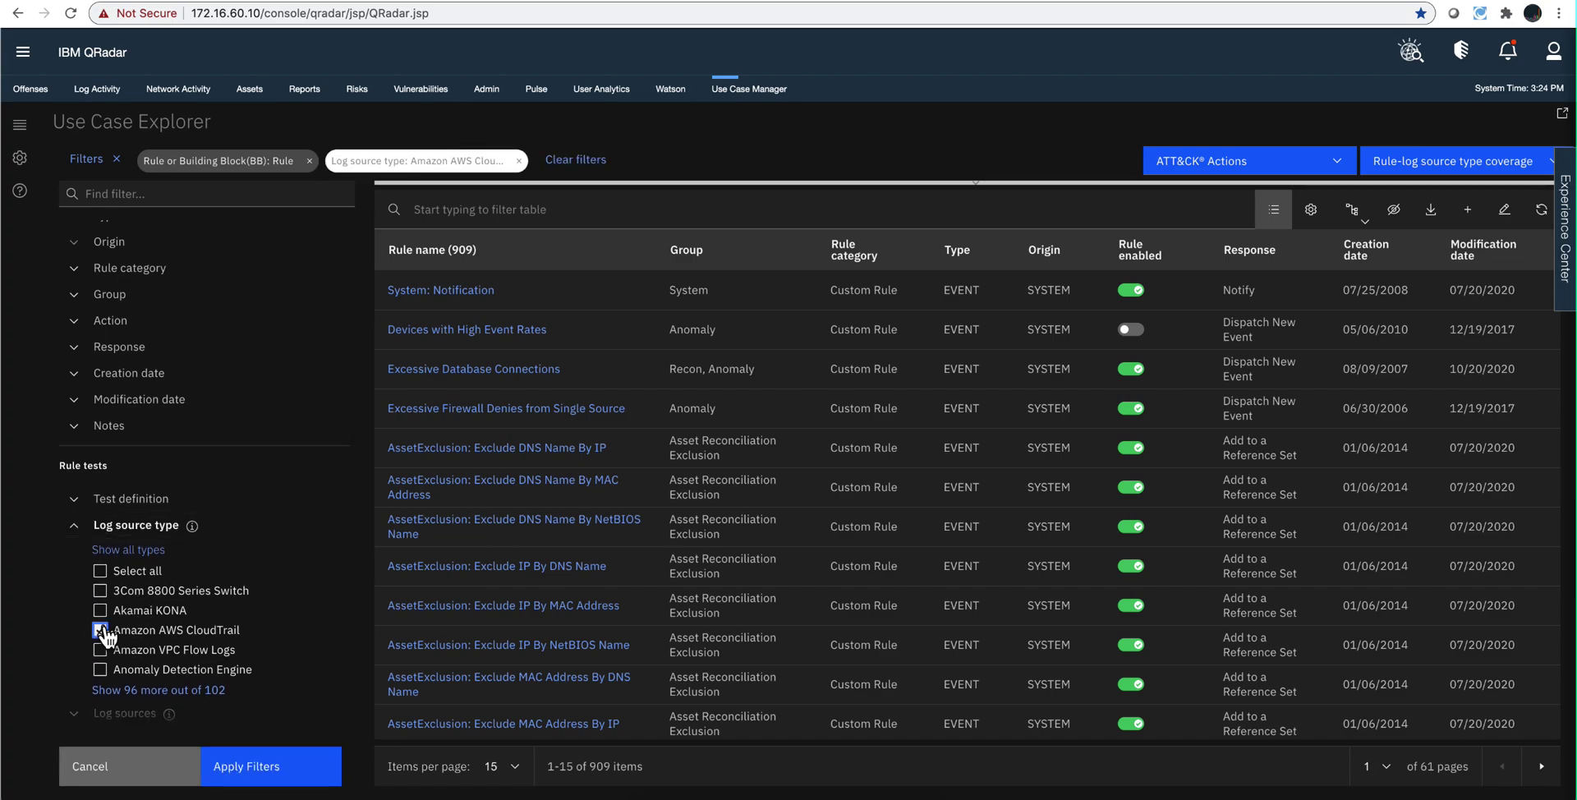
click(292, 772)
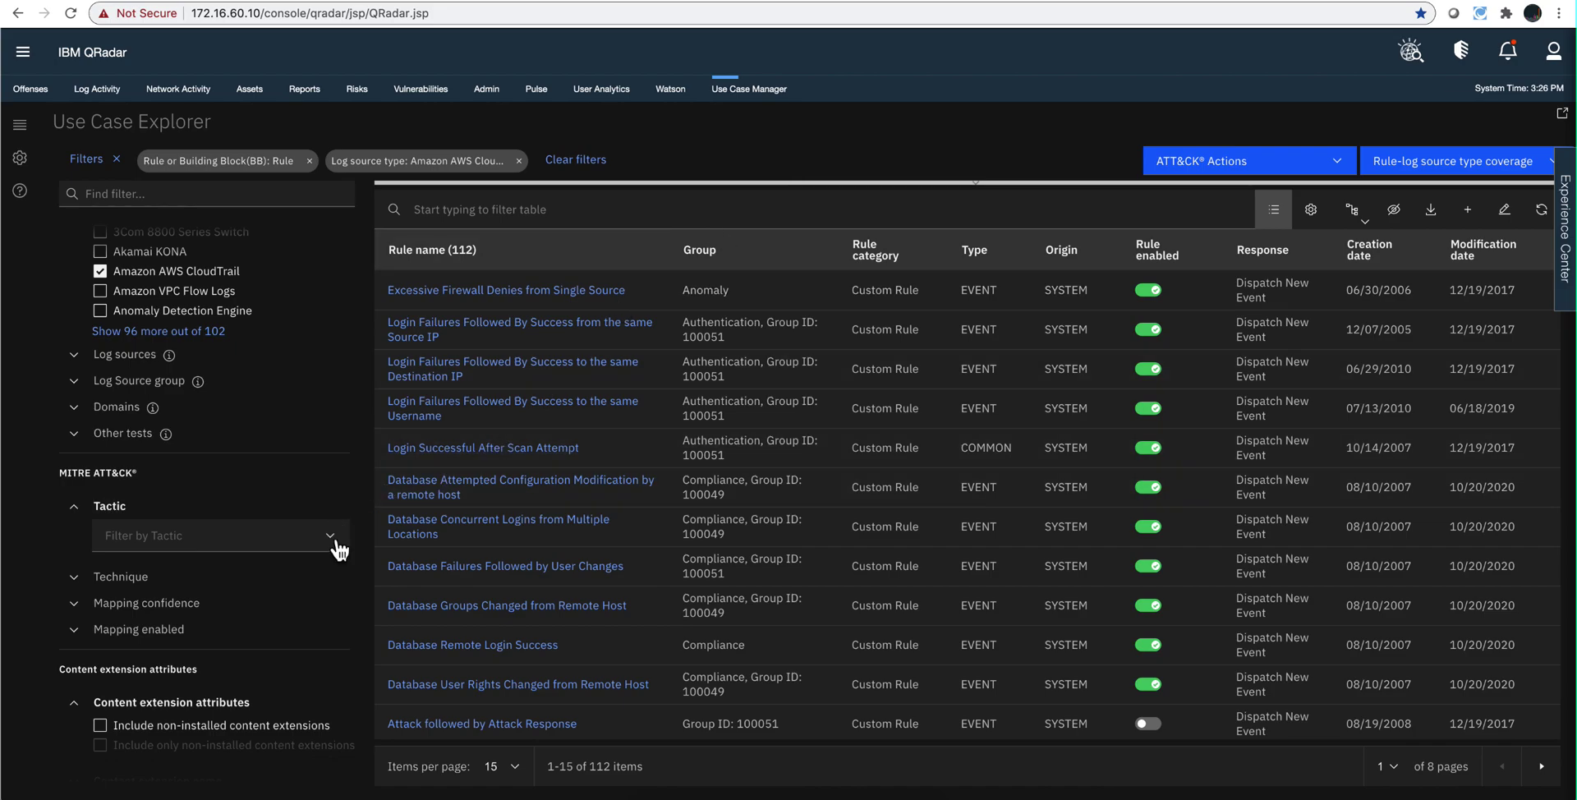
Add the MITRE ATT&CK Execution tactic filter, cutting the CloudTrail rules to 11.
click(334, 542)
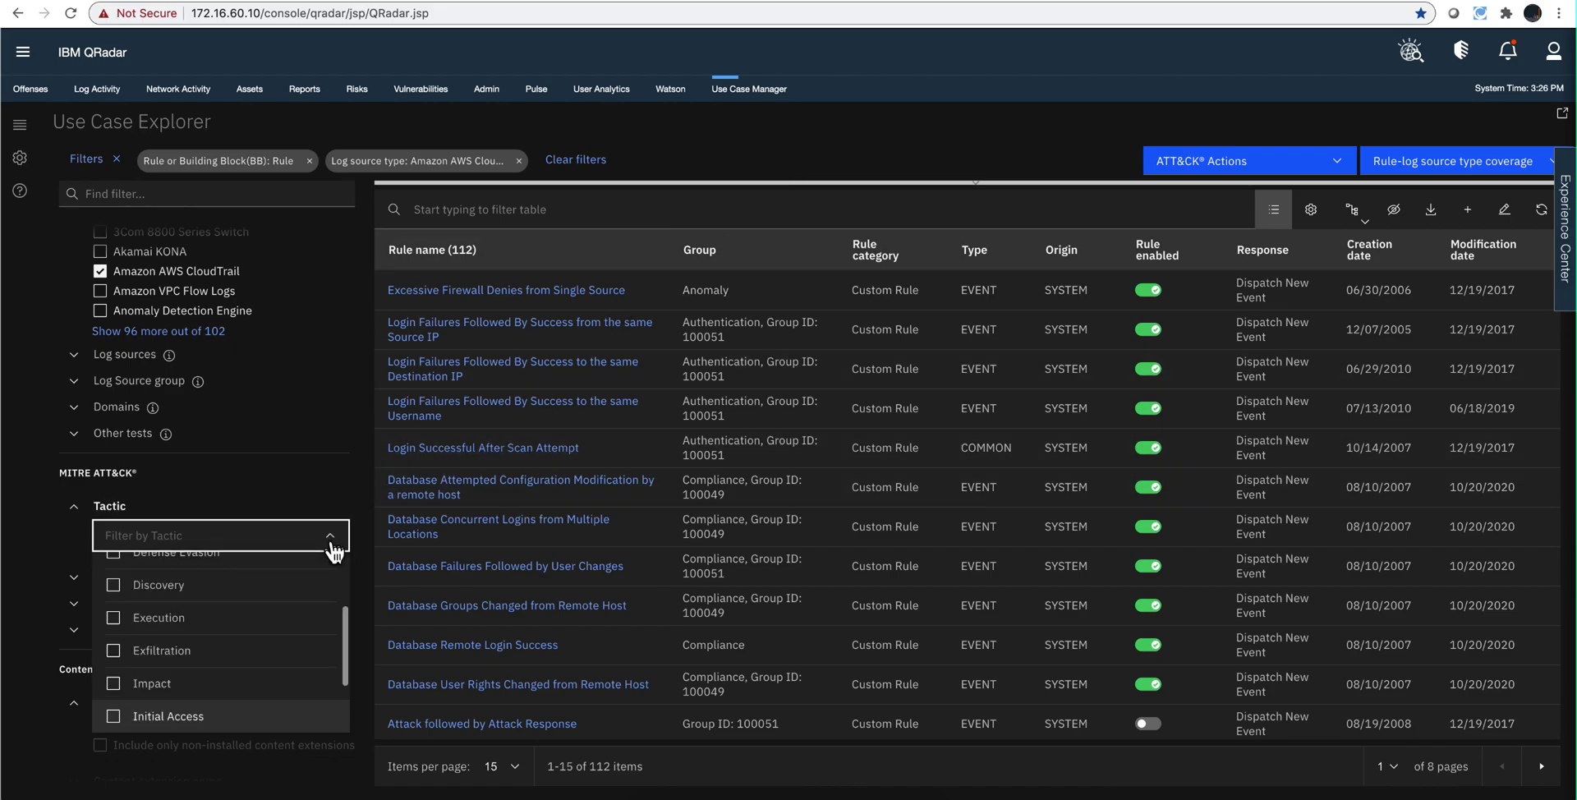
click(163, 624)
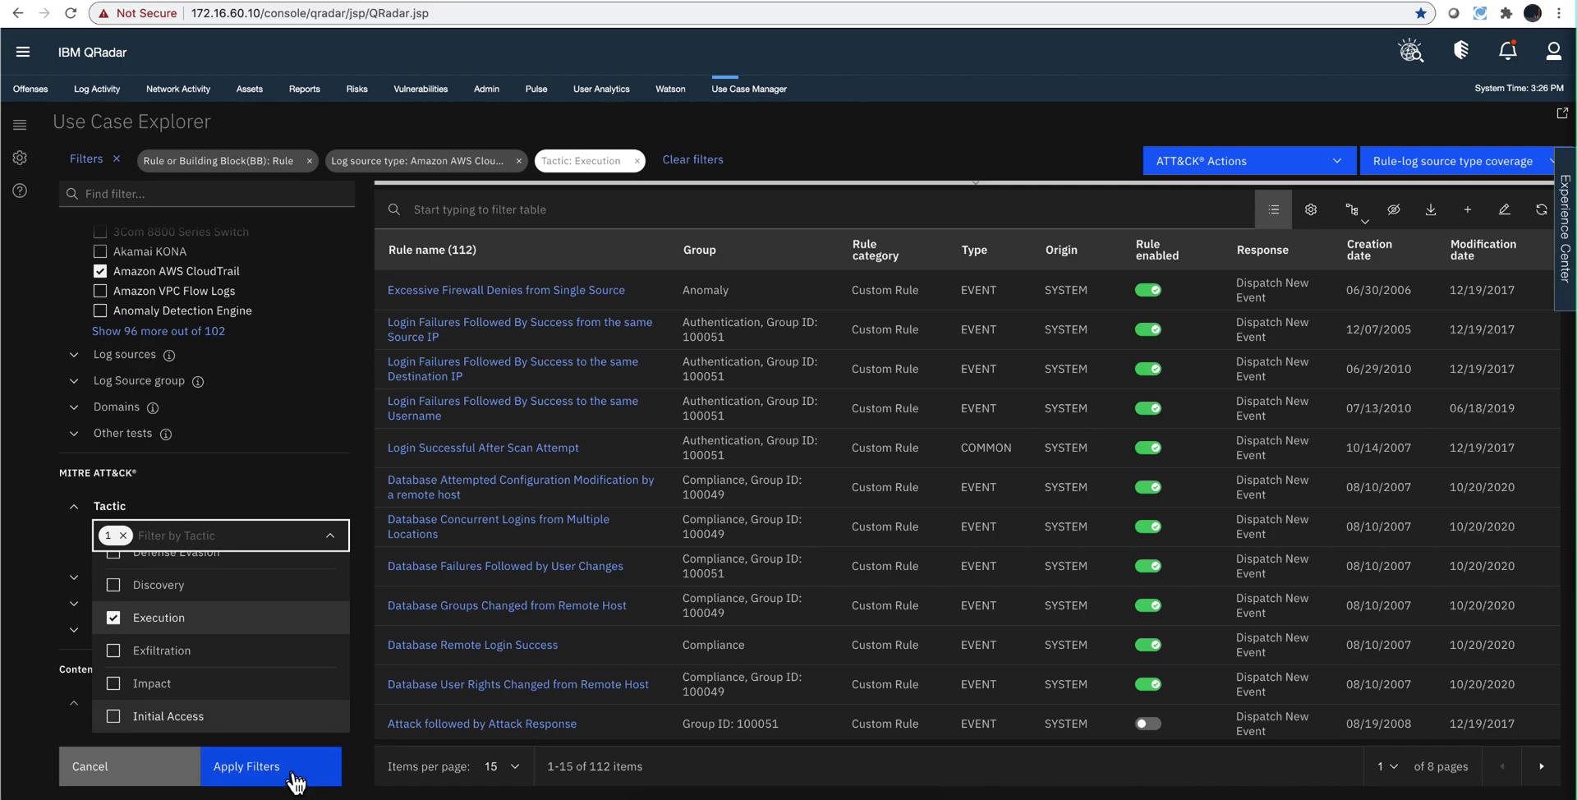
click(271, 766)
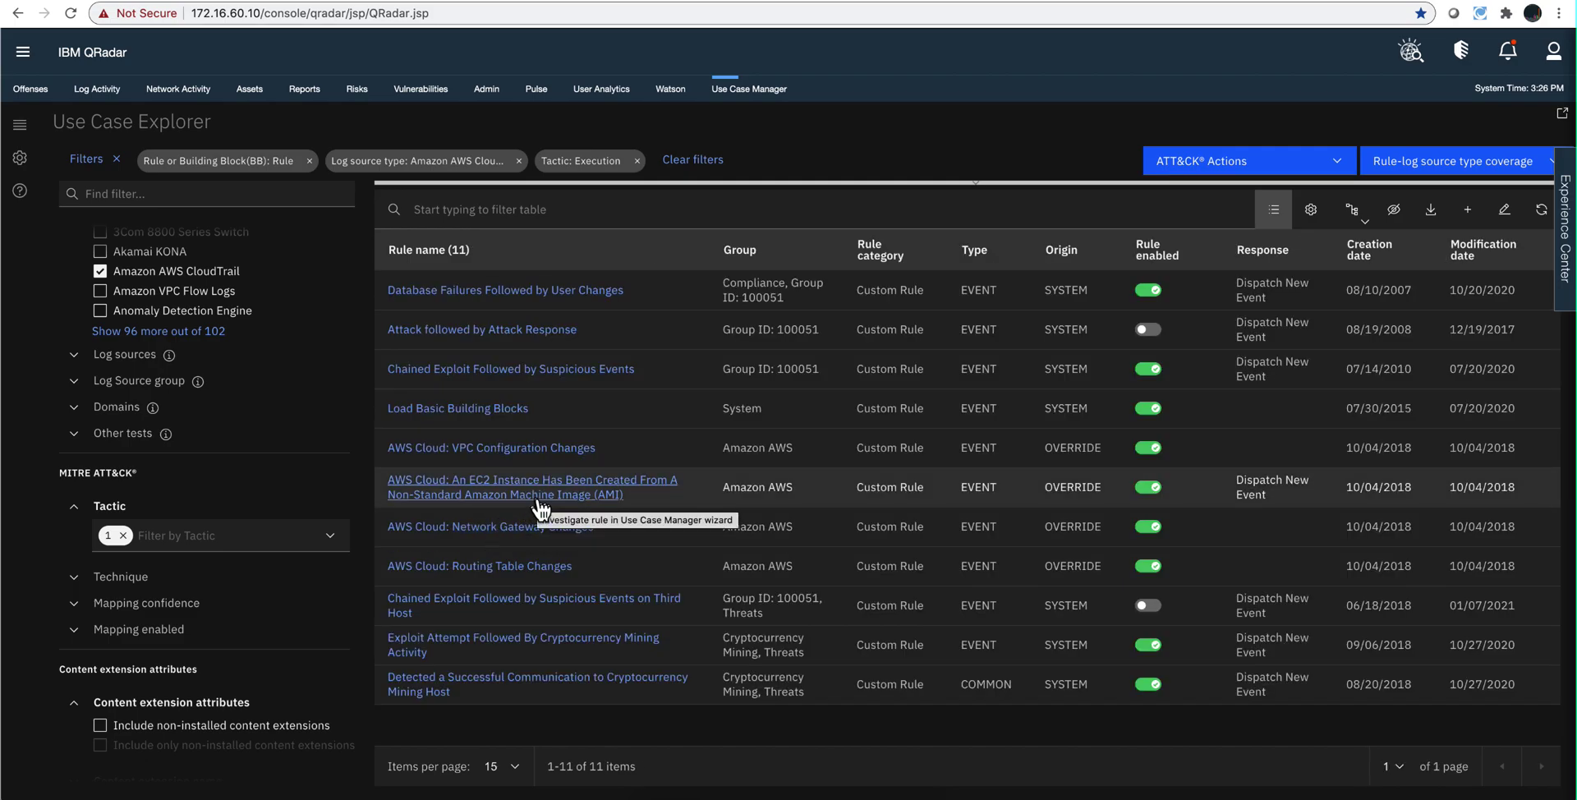
Investigate the 'AWS Cloud: VPC Configuration Changes' rule to see its Execution mapping and Amazon AWS grouping.
click(547, 452)
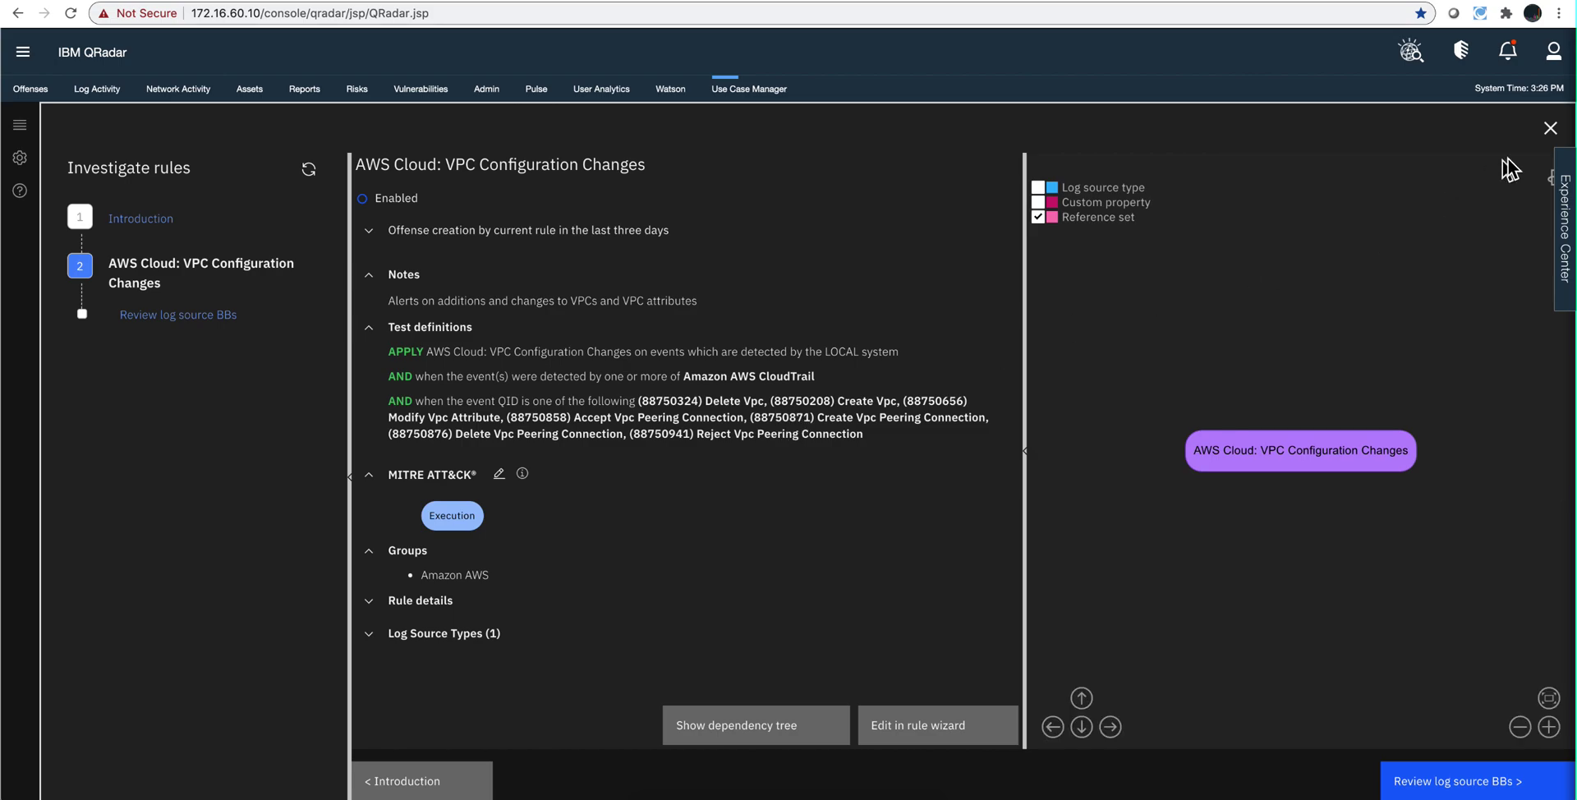
Close the VPC Configuration Changes investigation panel to return to the 11 filtered rules.
click(1551, 129)
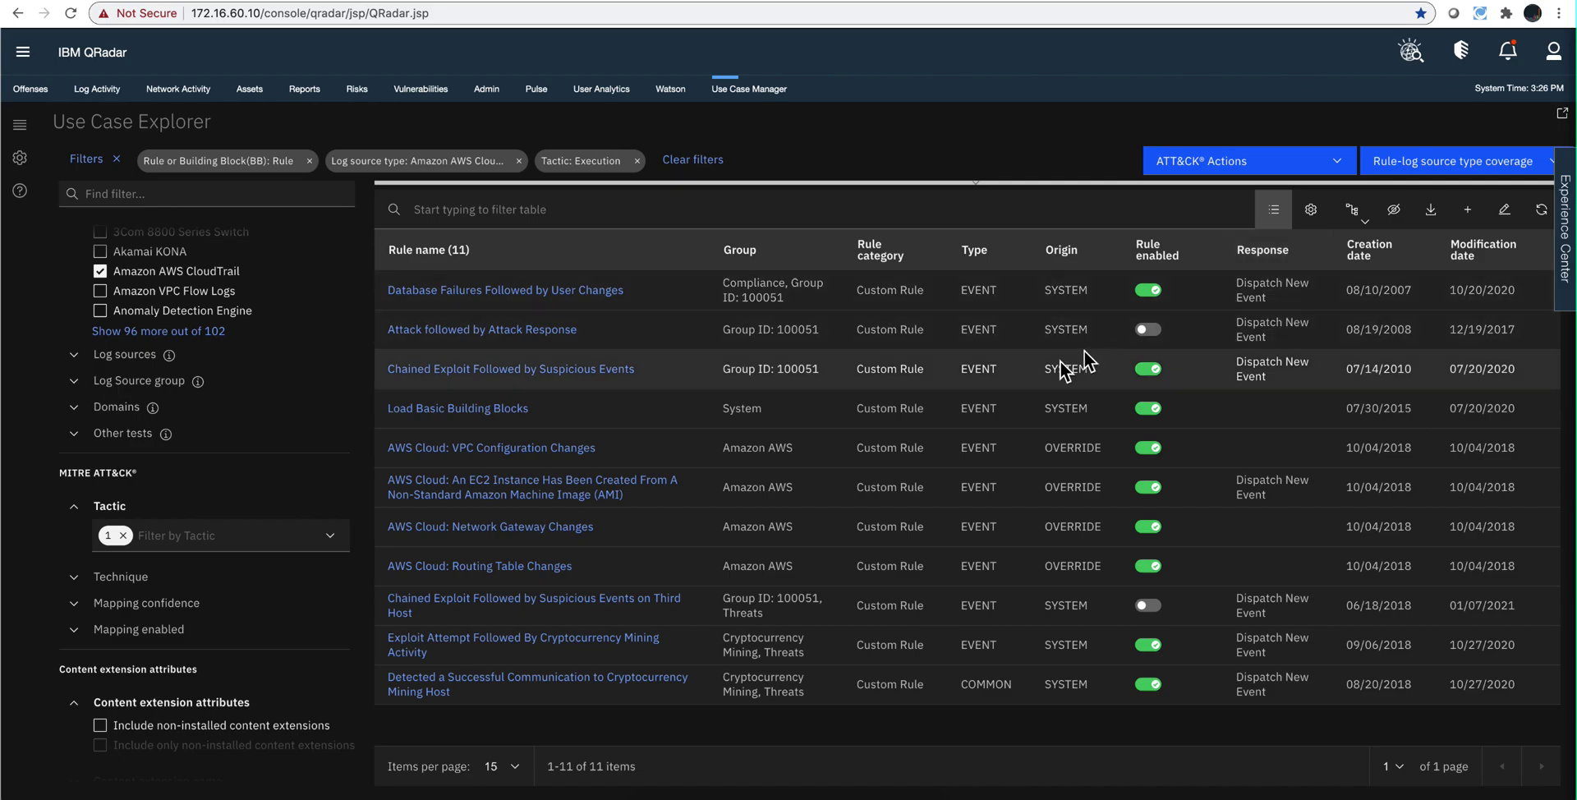